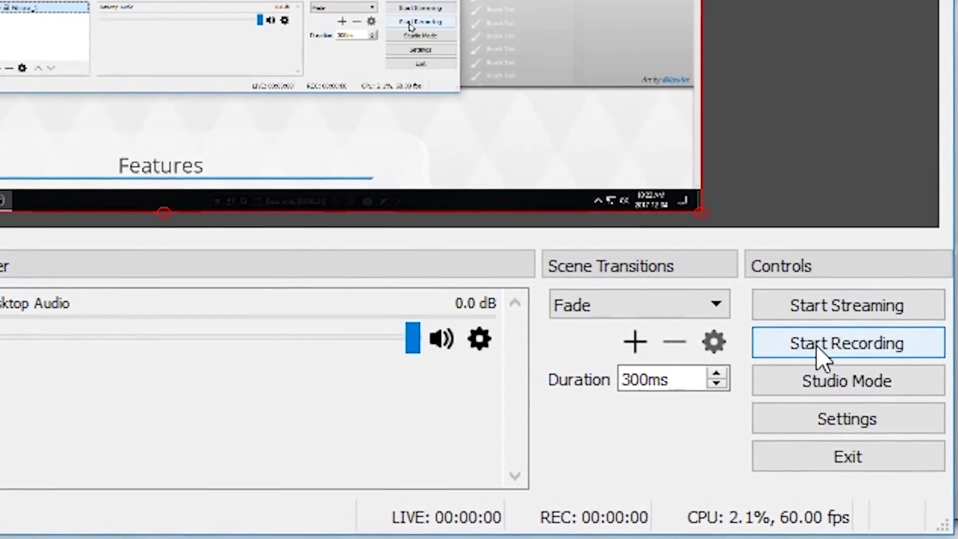
Start the OBS desktop recording, then type the 'screen recording on OBS' Google query
click(822, 351)
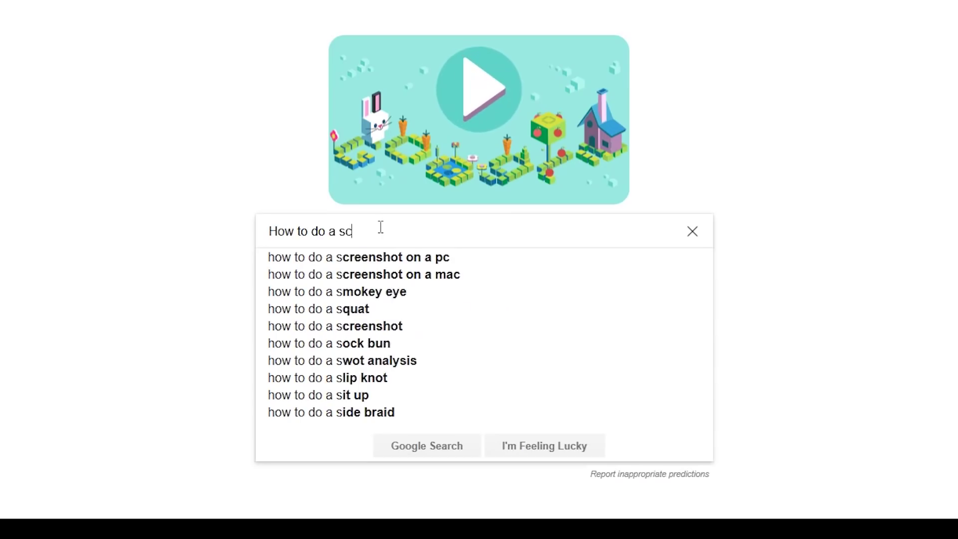
text(reen reco)
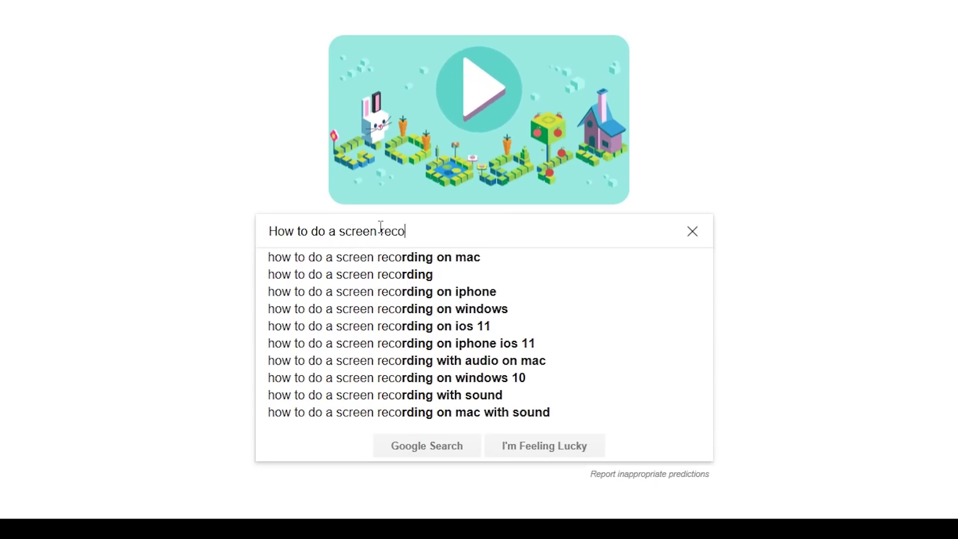
text(rding on OBS)
Search Google for 'How to do a screen recording on OBS' and open the Screen Capture with OBS video
key(Return)
scroll(34, 258, down, 5)
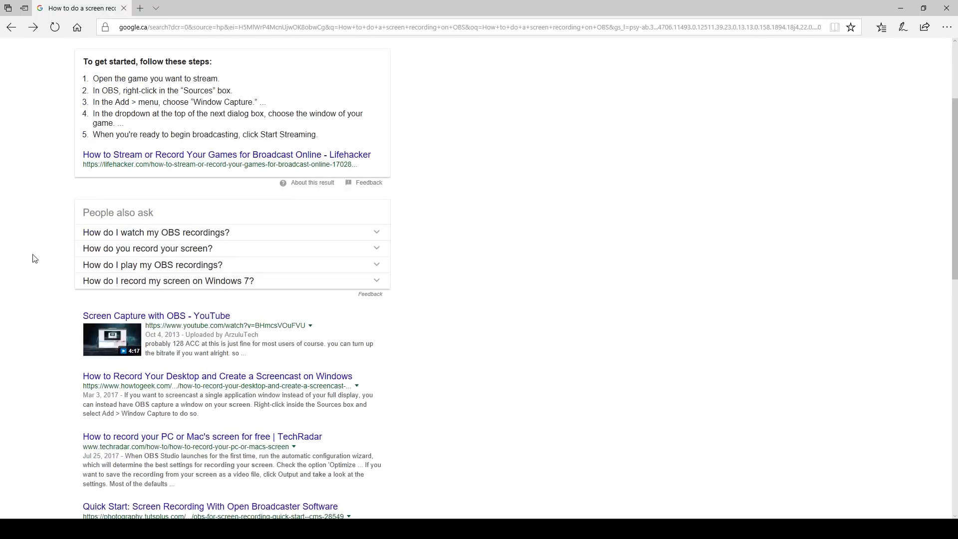
key(Return)
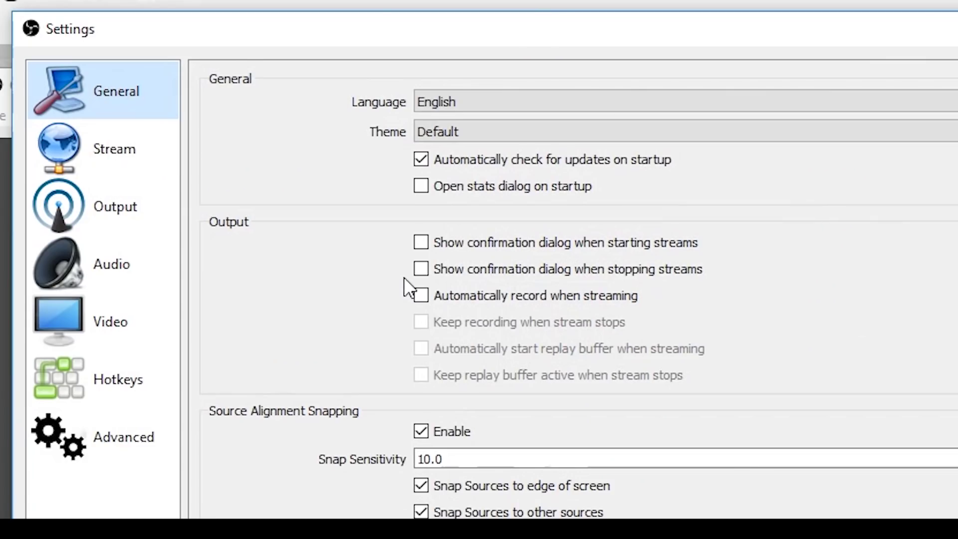
Check the common frame rates in Video settings, then set Space and Enter as start/stop streaming hotkeys
click(110, 319)
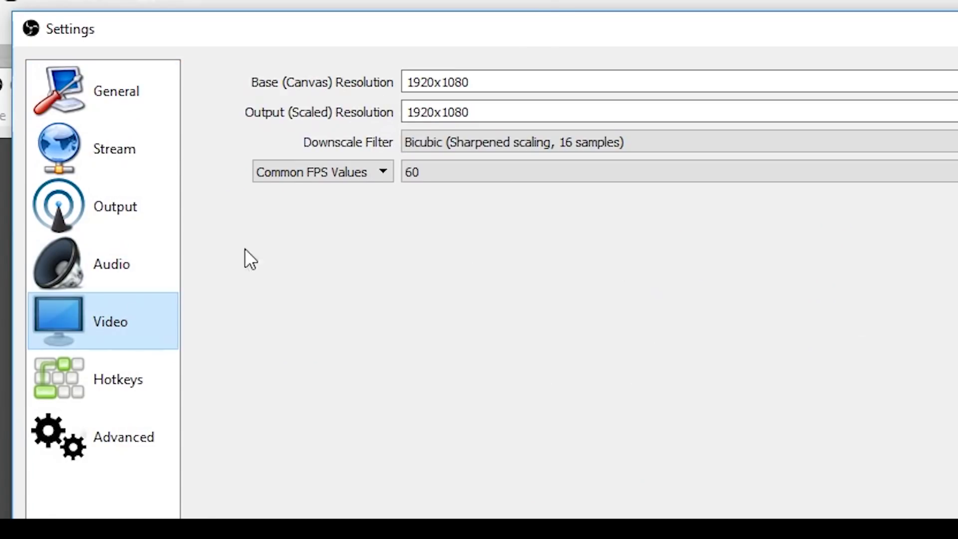
click(438, 171)
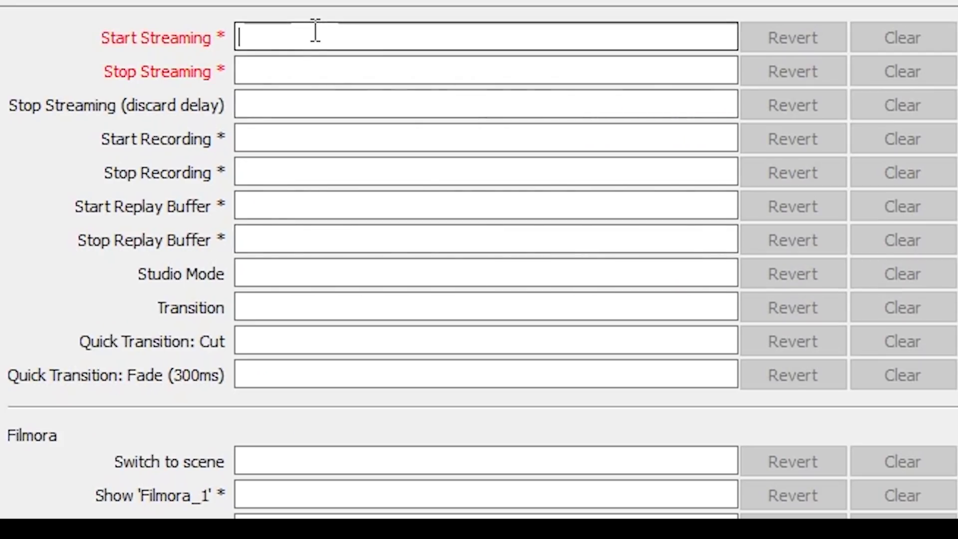
click(324, 40)
key(space)
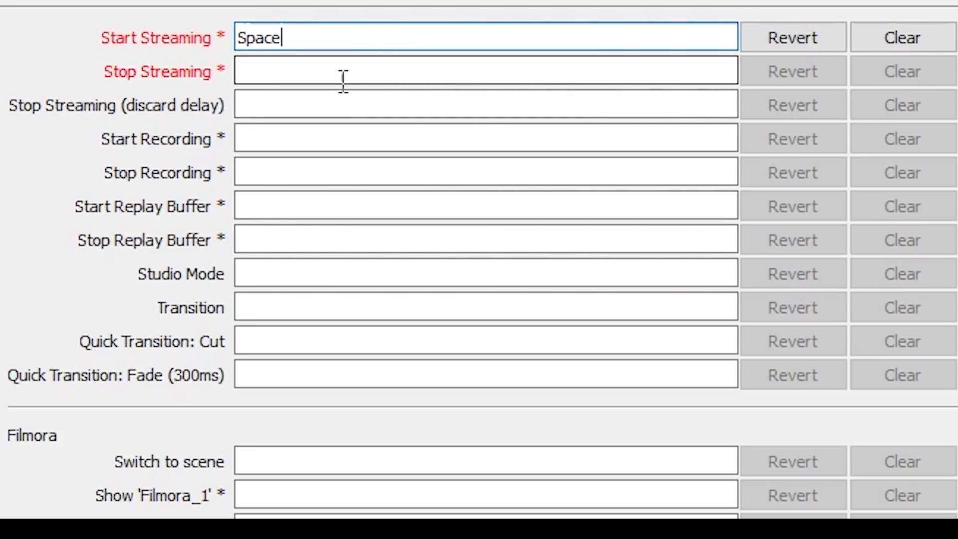
key(Return)
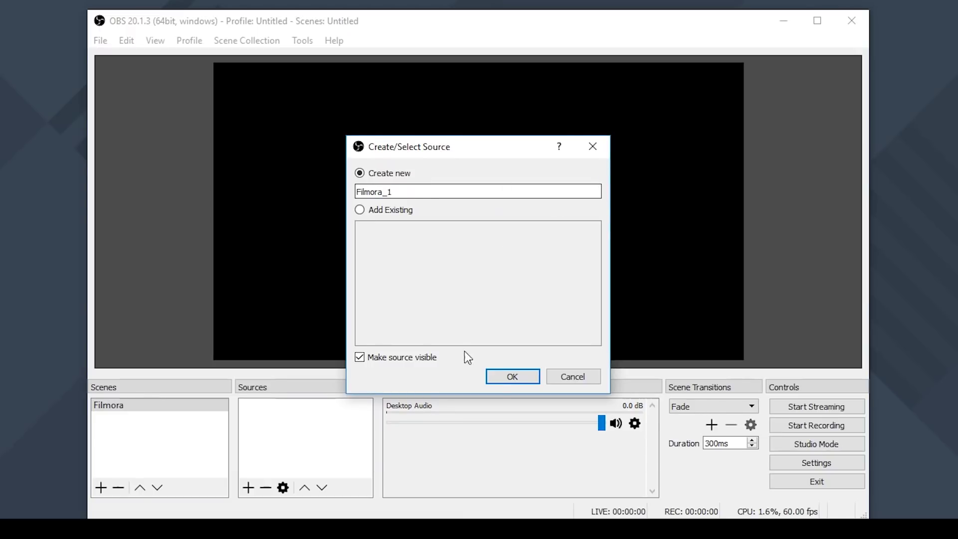
Create the Filmora_1 display capture source, keeping Display 0 as the captured display
click(510, 377)
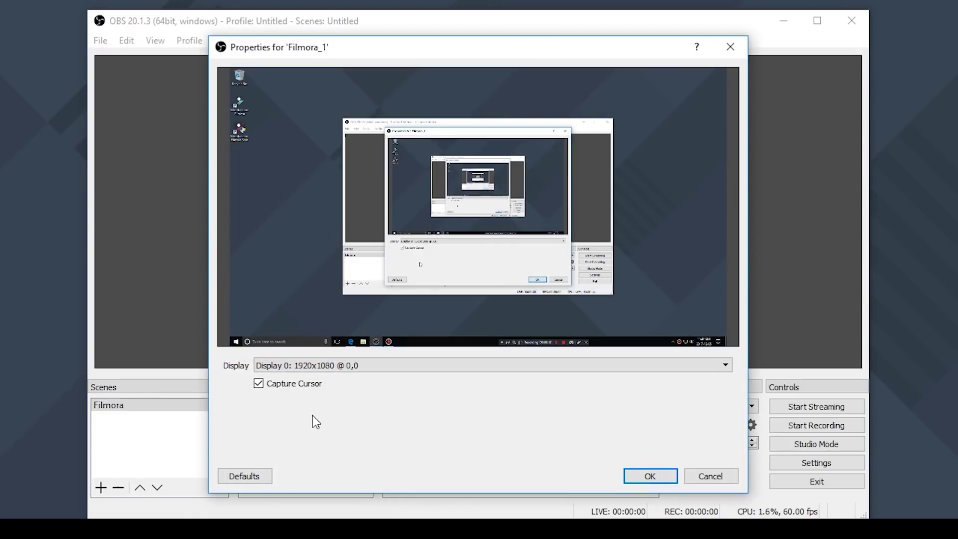
click(372, 370)
click(377, 378)
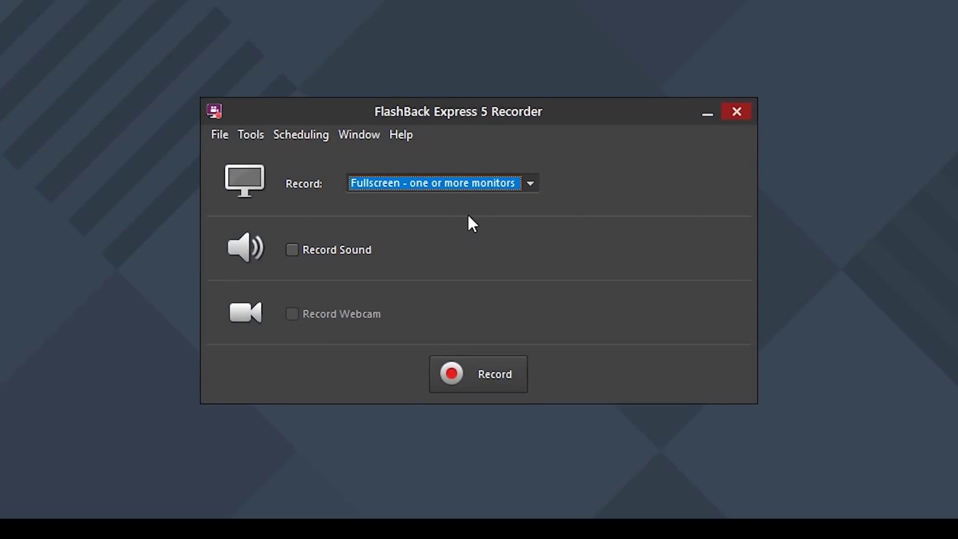
Keep the FlashBack recording area at full screen with sound recording switched off
click(530, 182)
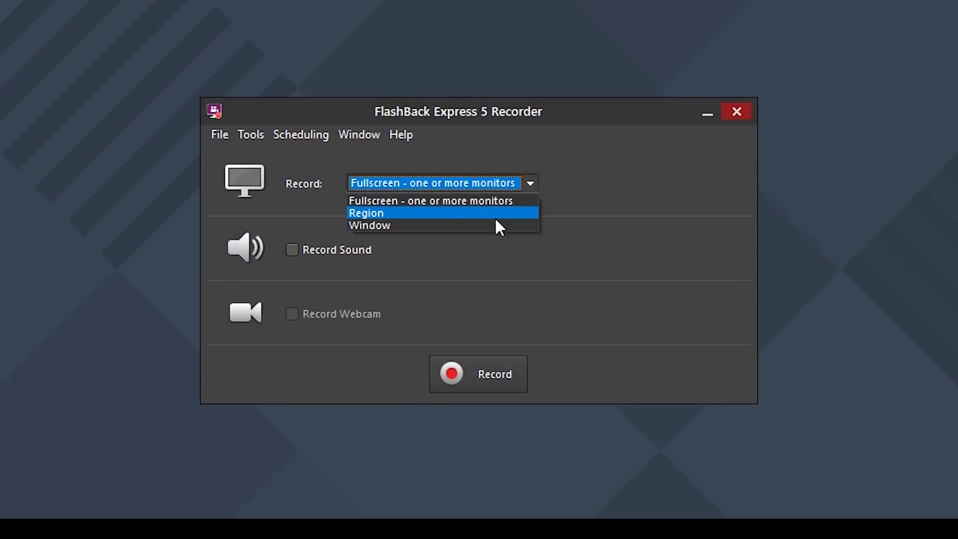
click(594, 213)
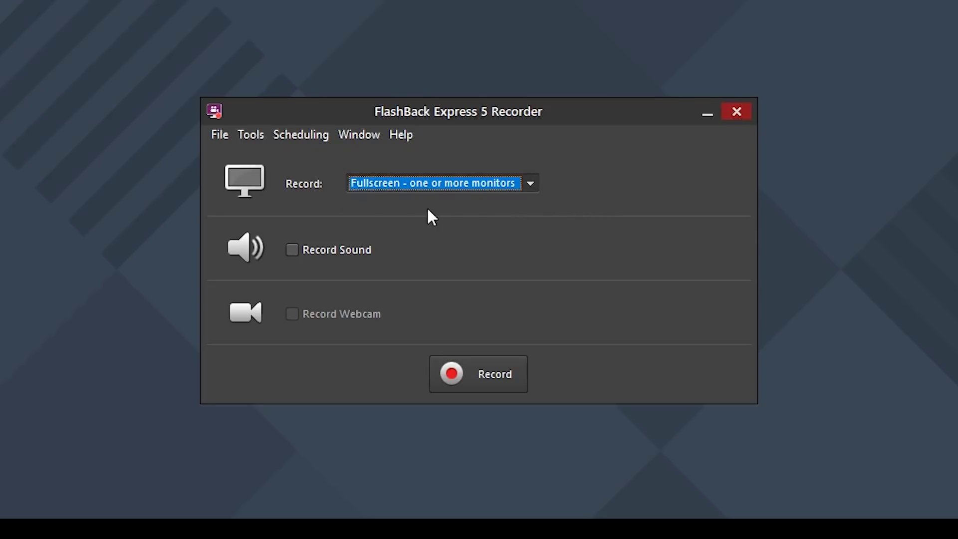
click(293, 251)
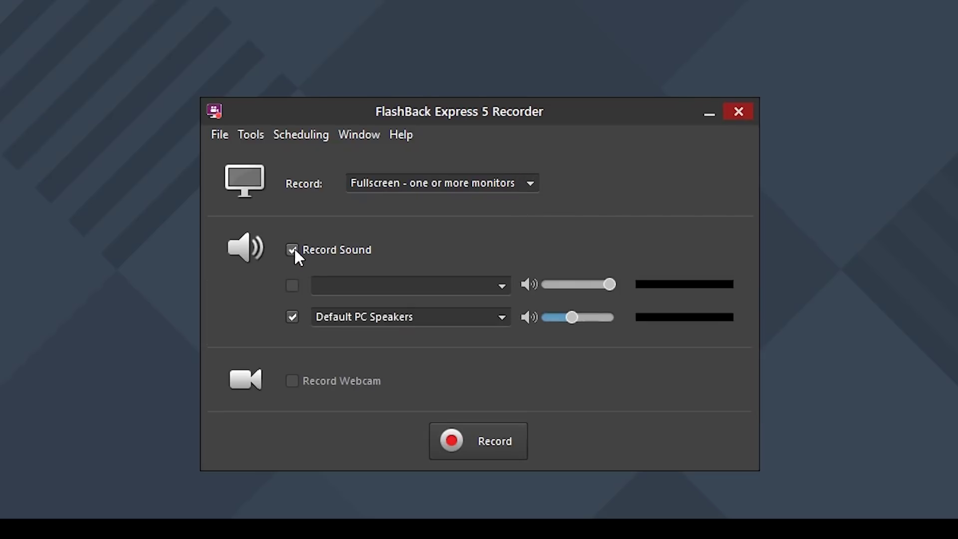
click(293, 251)
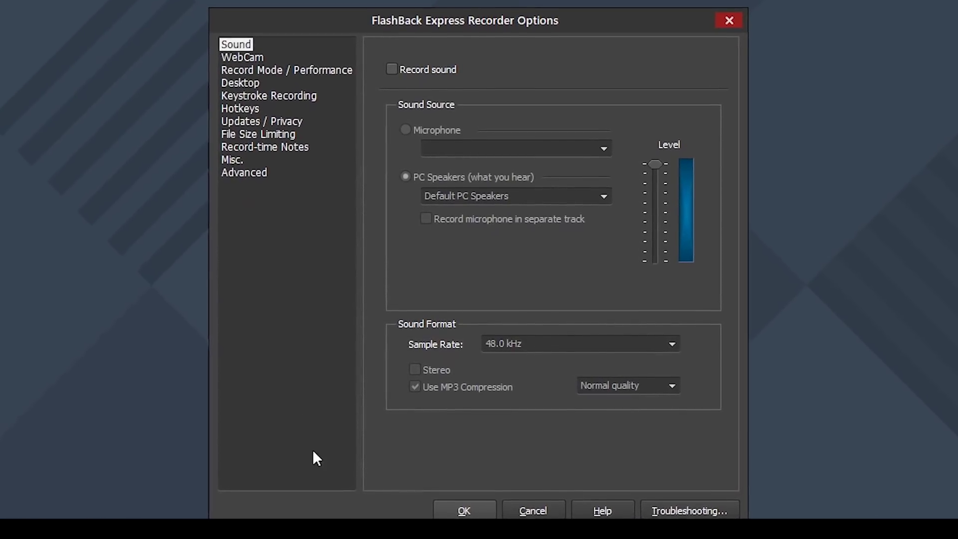
click(464, 514)
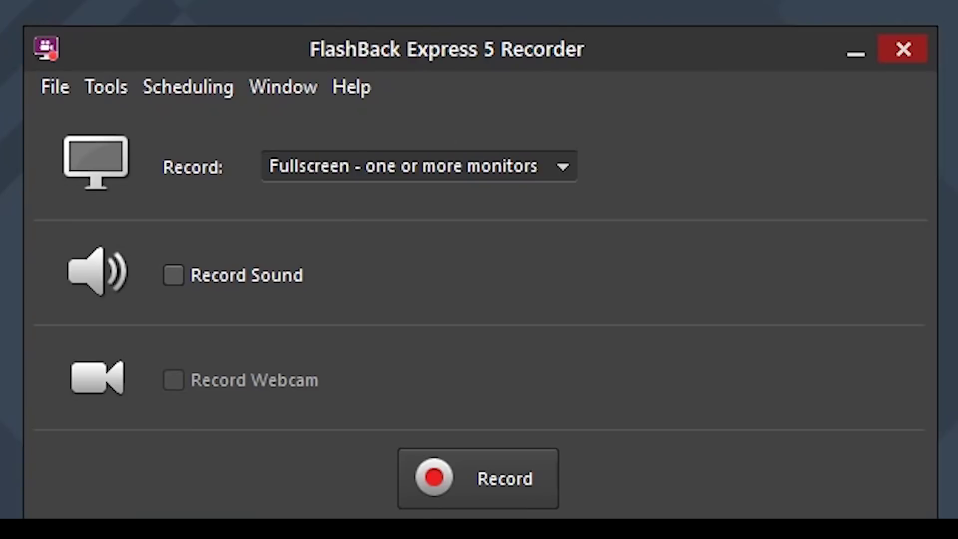
Record a short full-screen clip and stop it
click(500, 487)
click(525, 441)
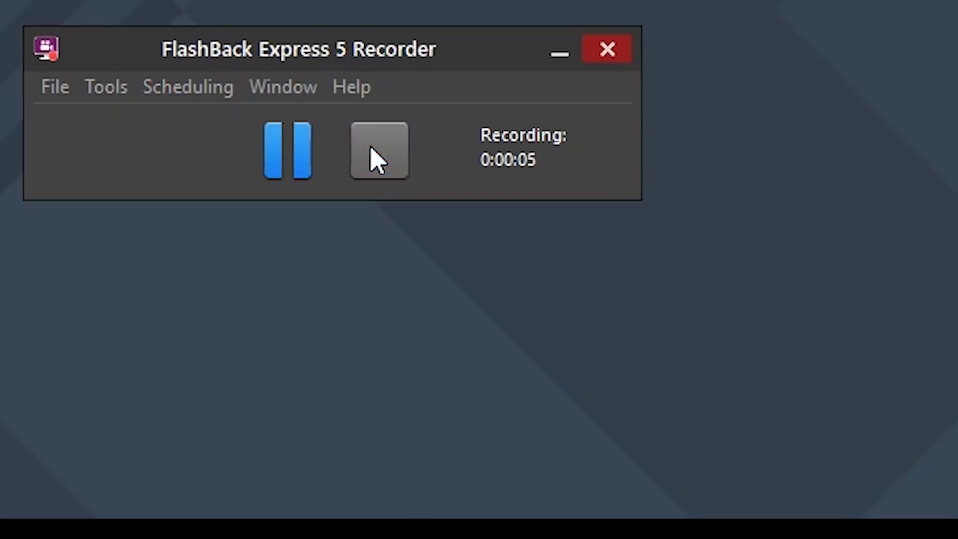
click(377, 155)
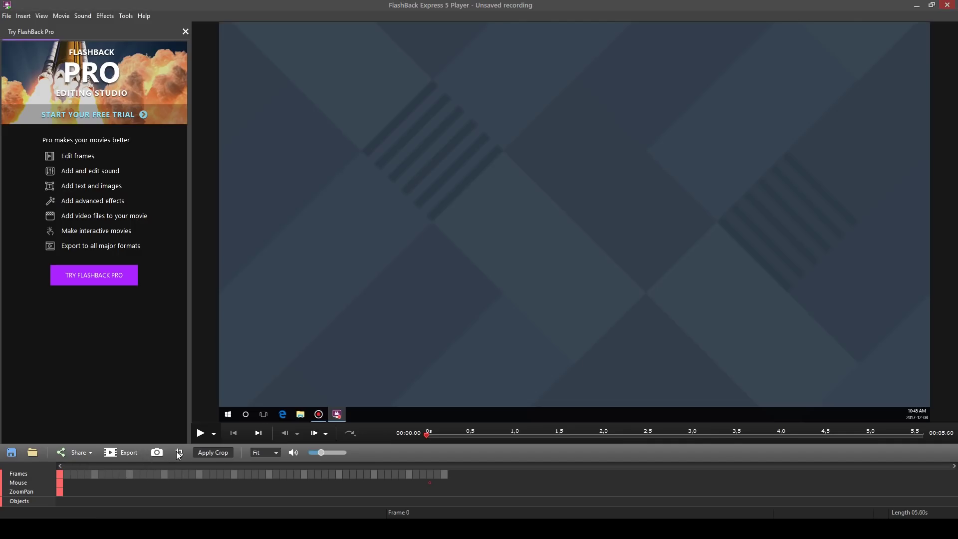
Apply a crop to the recording, then add another crop region from Effects
click(180, 452)
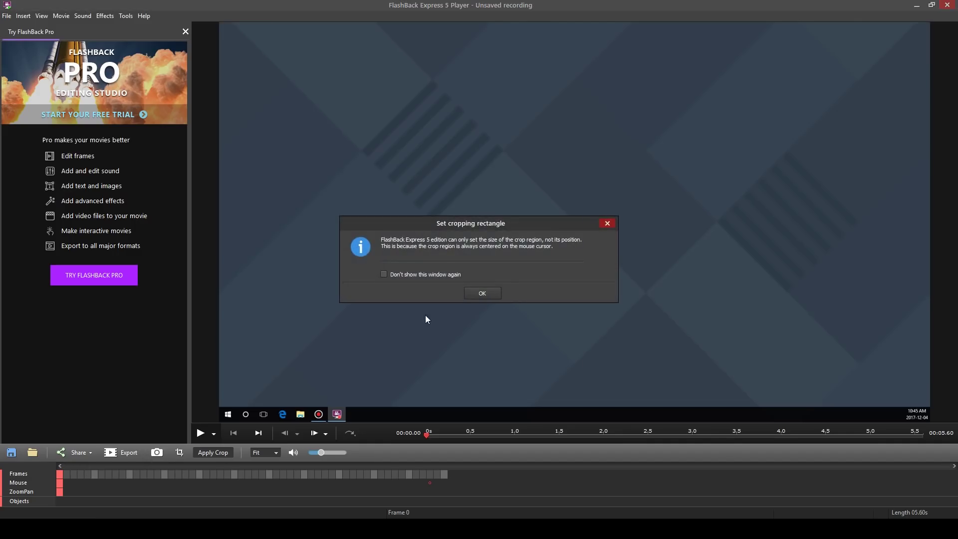
click(491, 294)
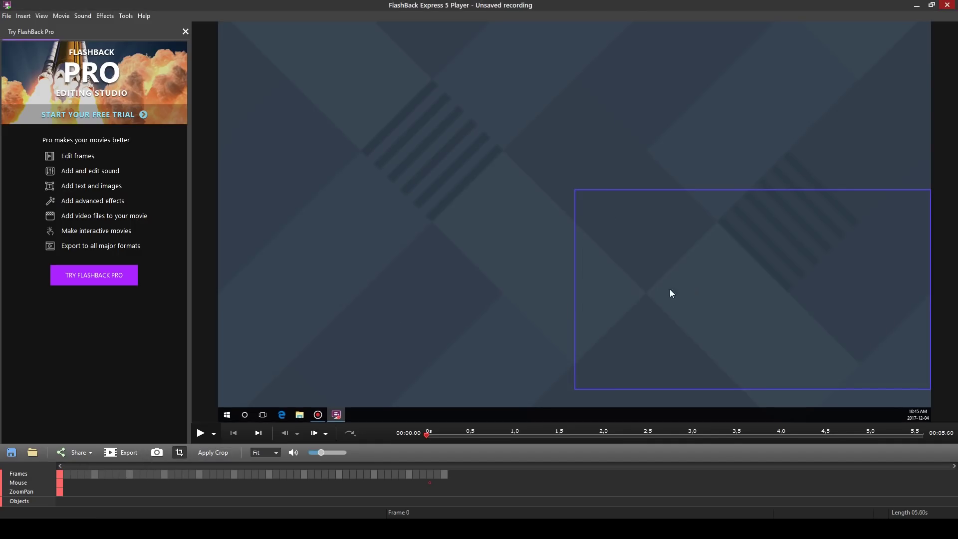
click(214, 453)
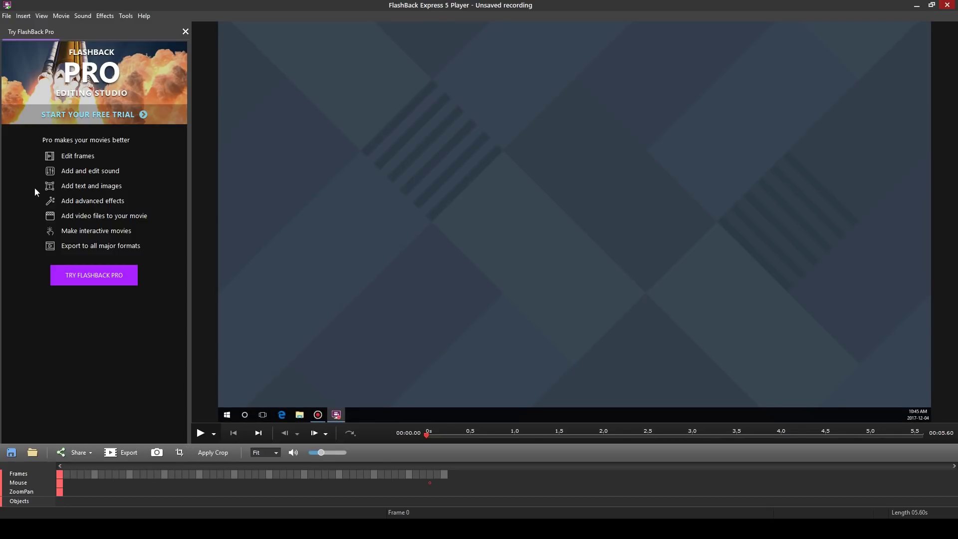
click(105, 16)
mouse_move(124, 40)
click(234, 41)
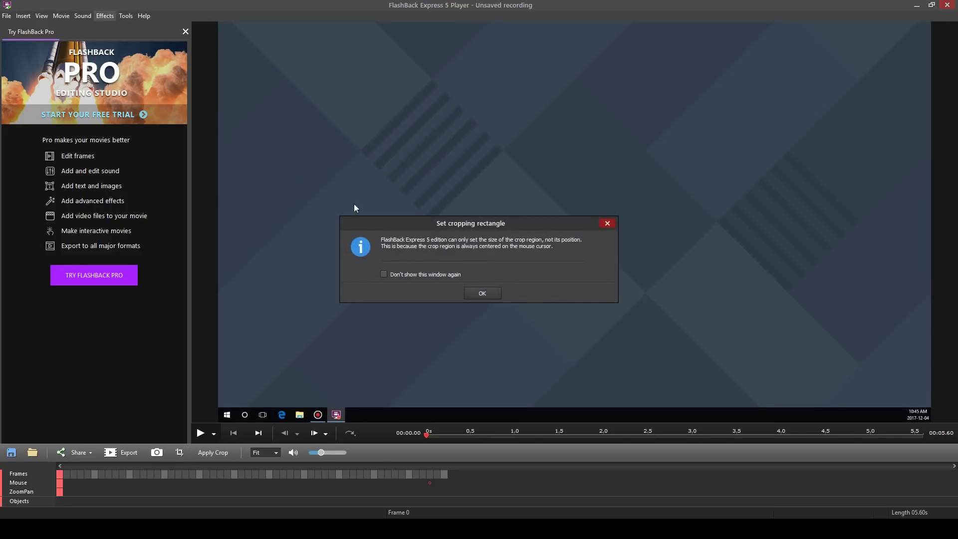
click(480, 294)
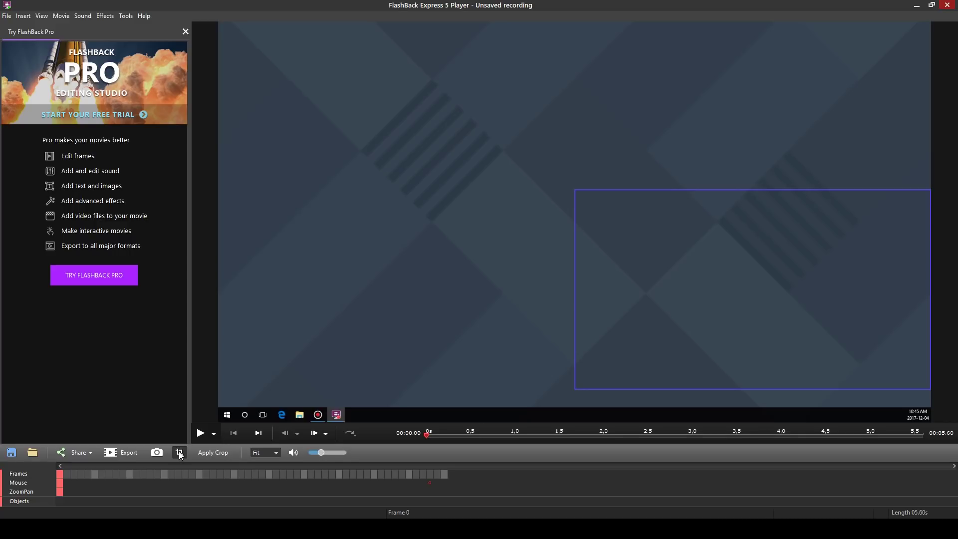
Review the Highlight Mouse fill colours and bring up the export format choices
click(105, 15)
click(145, 55)
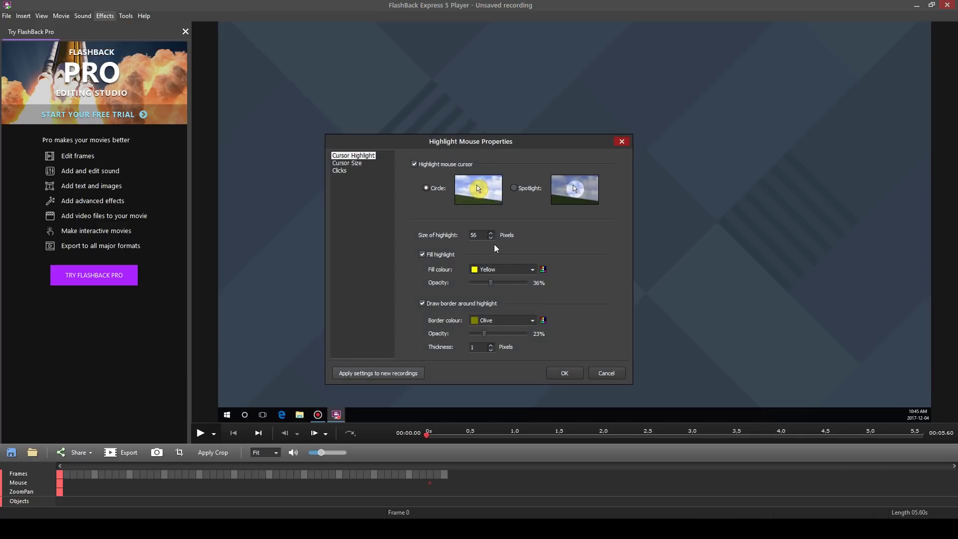
click(508, 270)
click(509, 273)
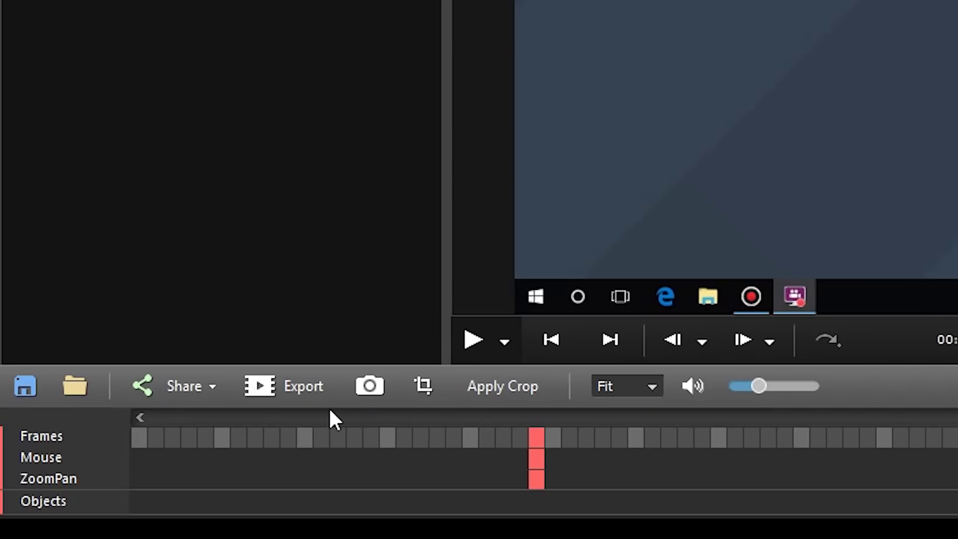
click(313, 397)
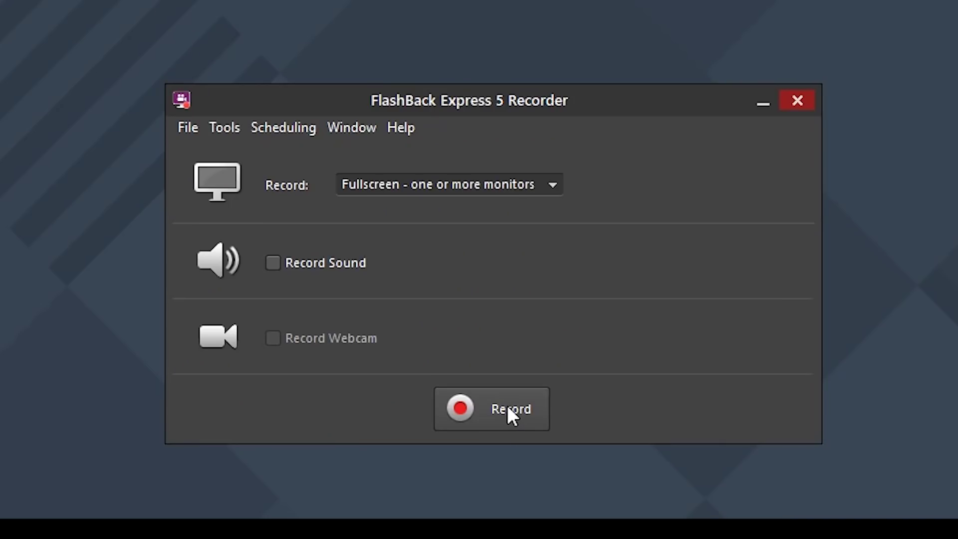
Launch a new FlashBack full-screen recording from the Recorder window
click(507, 405)
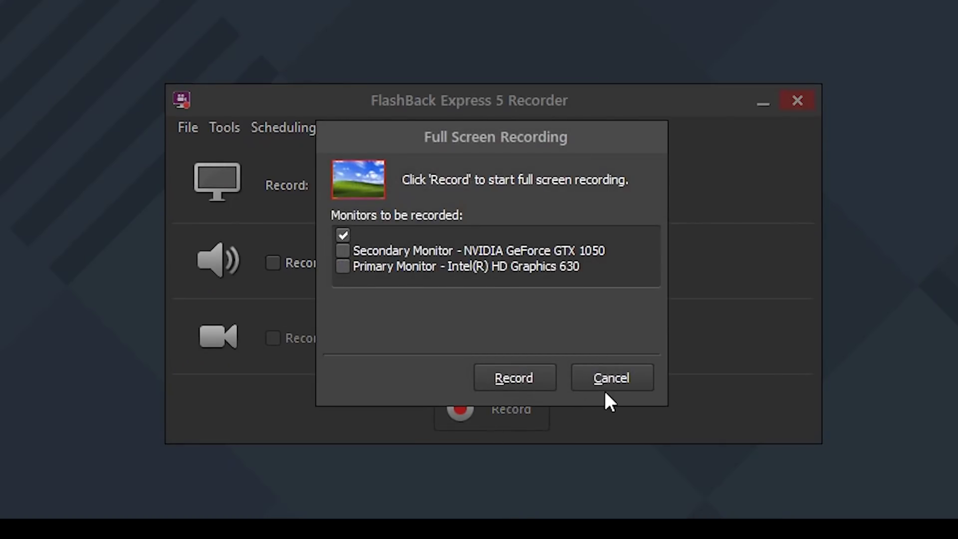
click(525, 377)
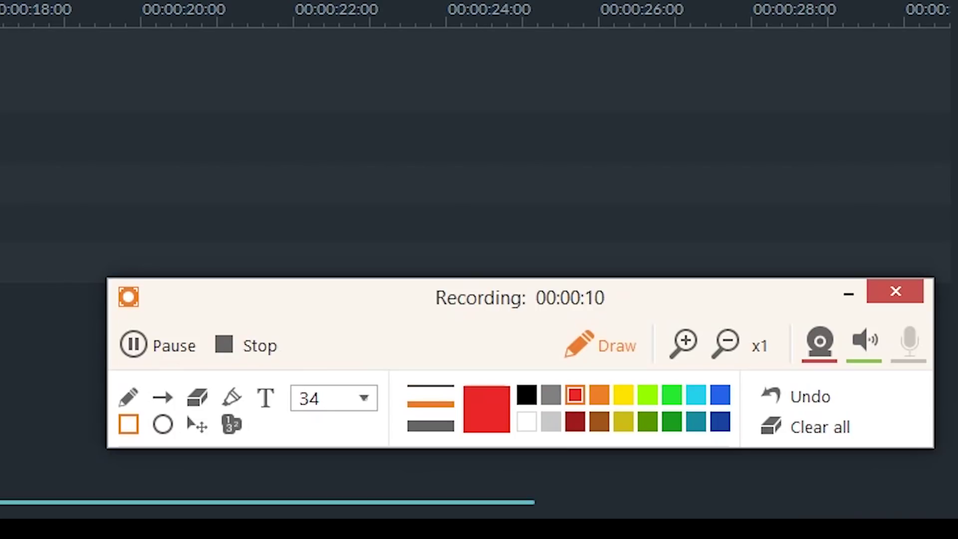
Draw a red box around the Countdown6 clip and stamp numbered markers 1, 2 and 3
drag(741, 164, 75, 329)
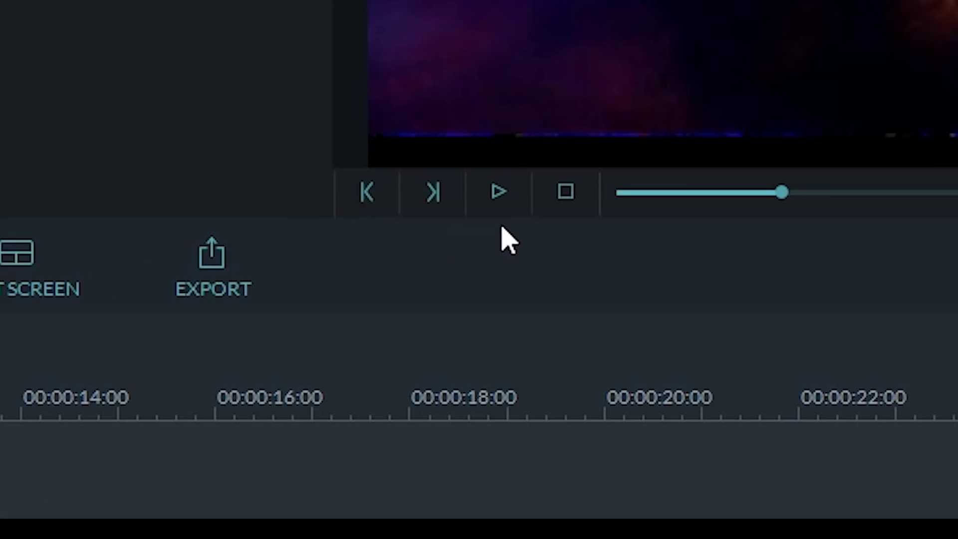
click(598, 254)
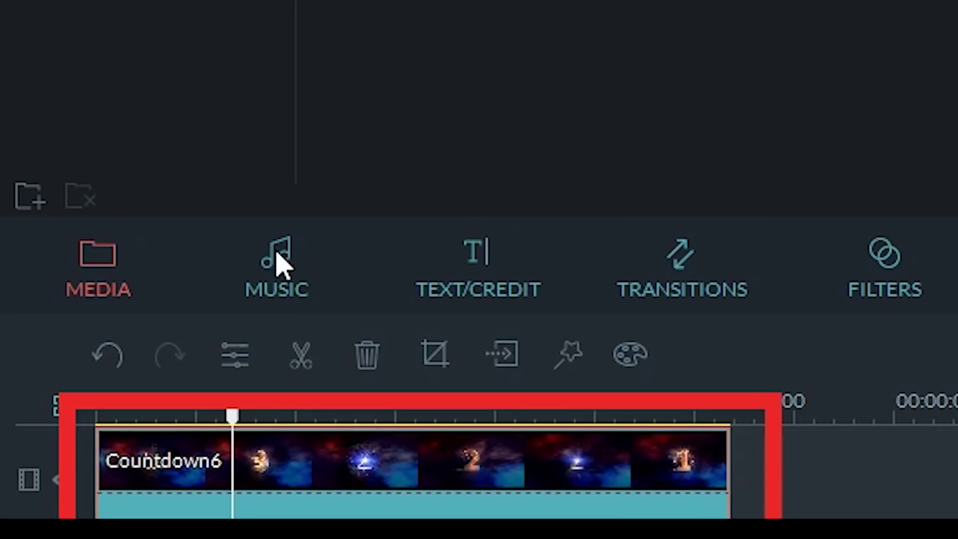
click(275, 251)
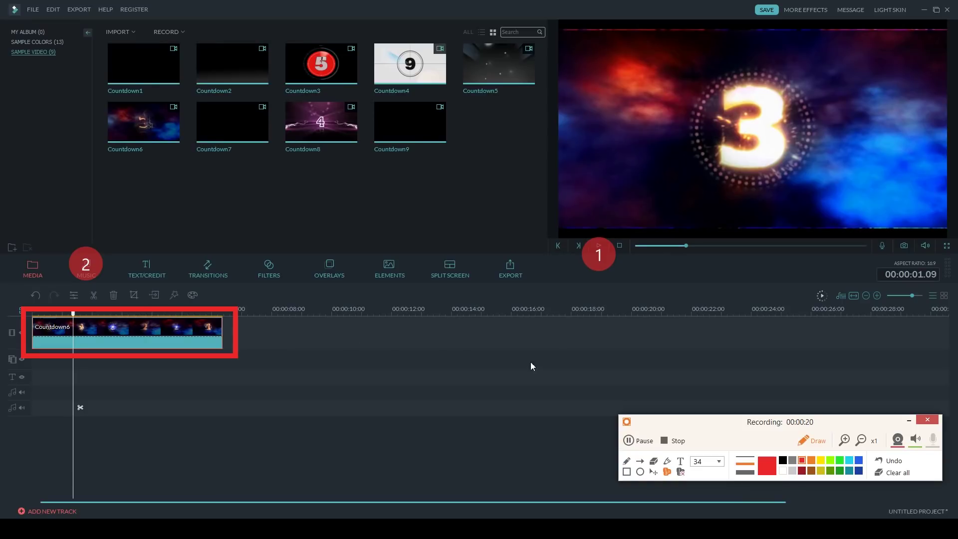
click(820, 295)
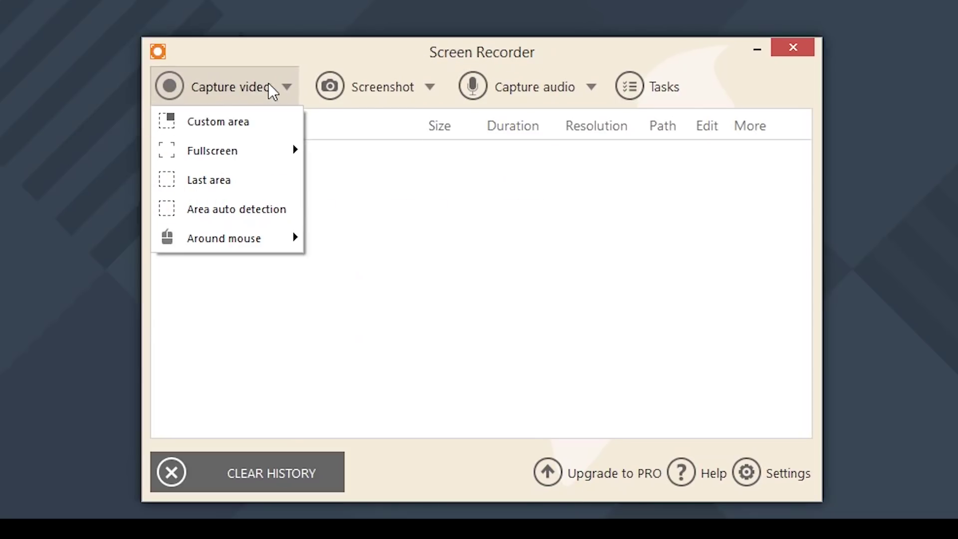
mouse_move(345, 82)
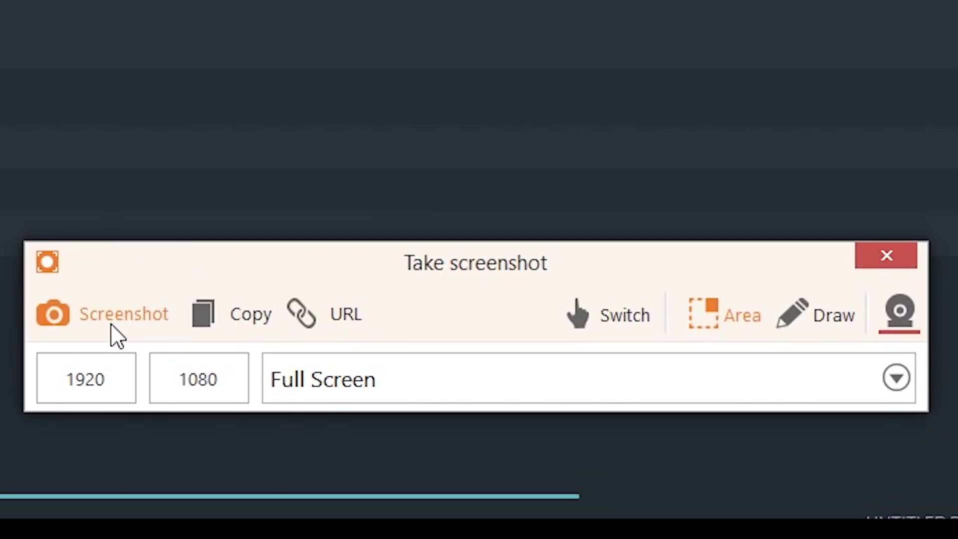
Save the screenshot under its default file name and record a short video
click(110, 328)
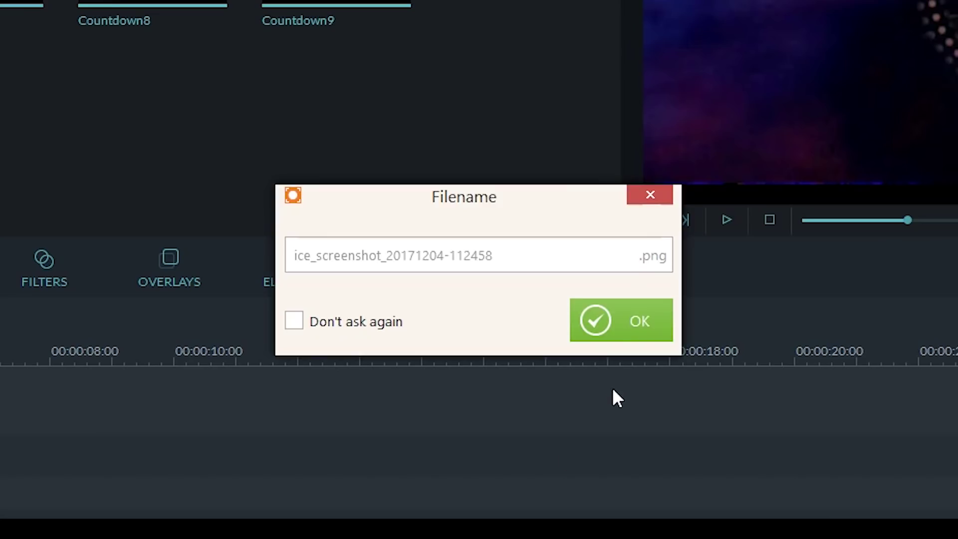
click(620, 314)
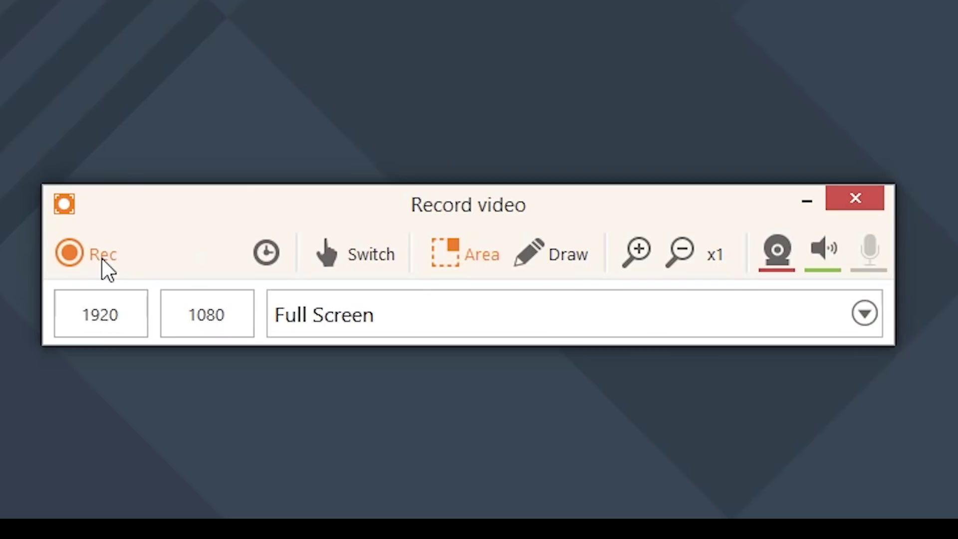
click(70, 259)
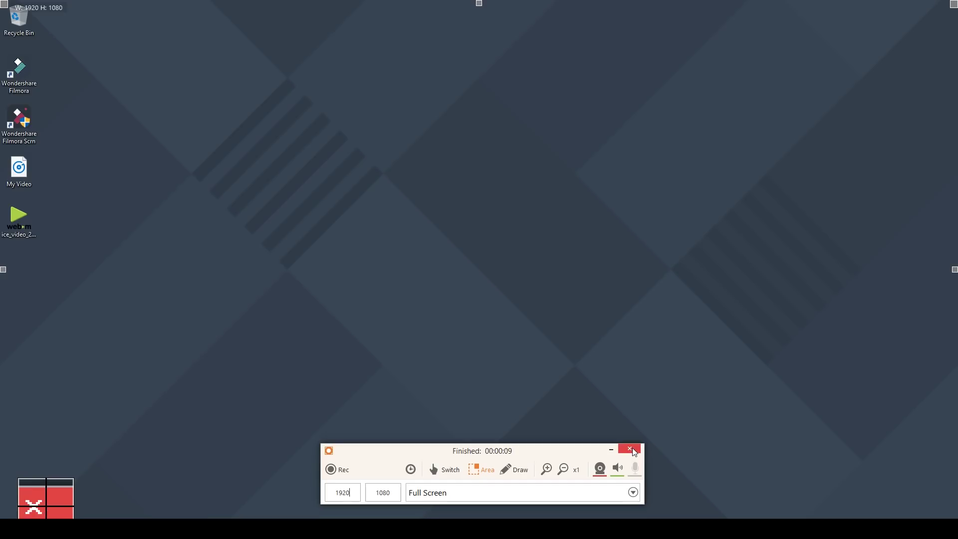
click(629, 449)
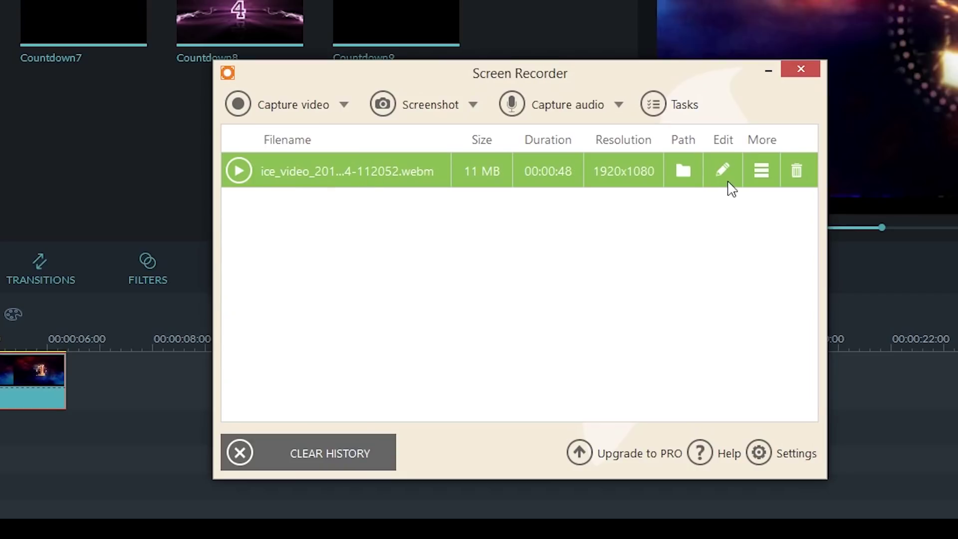
Save a trimmed copy of the recording, then delete both recordings from the history list
click(680, 169)
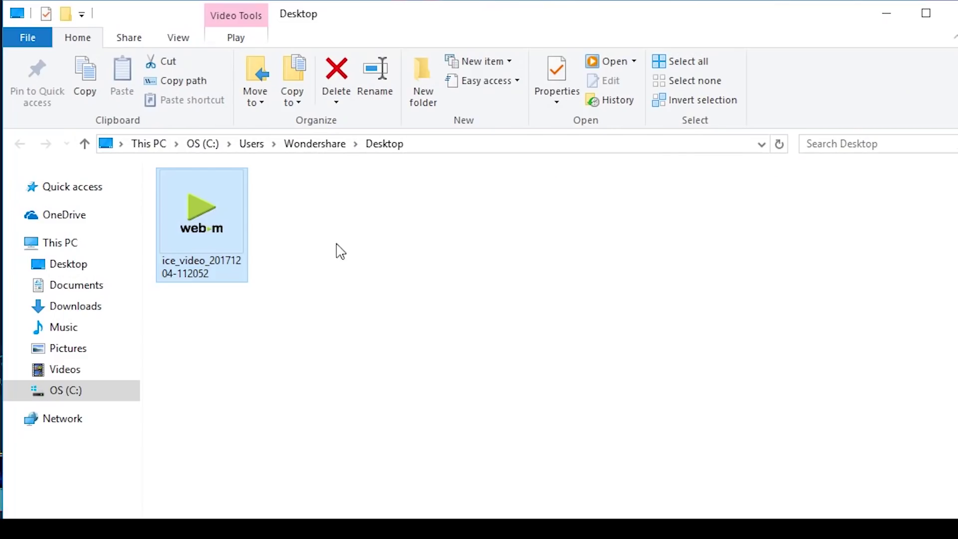
click(265, 326)
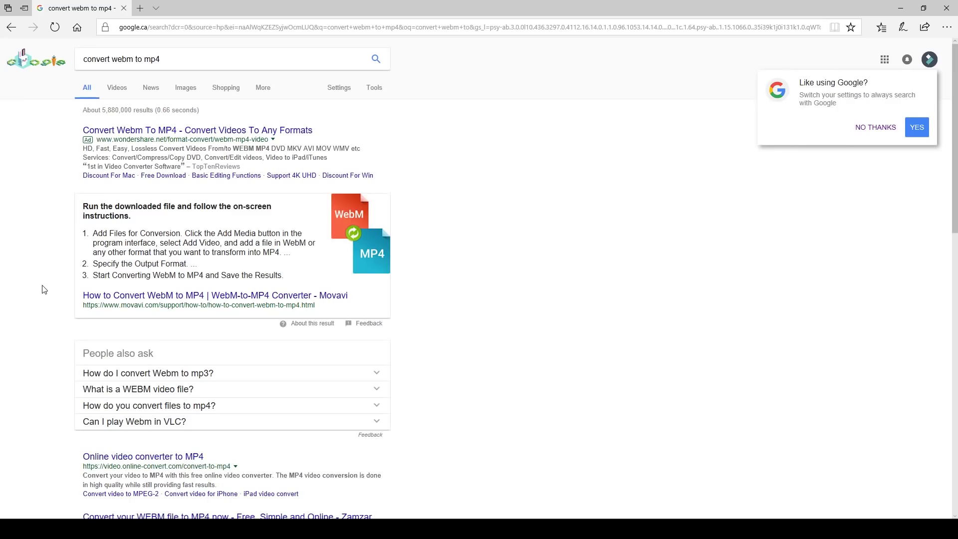
scroll(43, 290, down, 3)
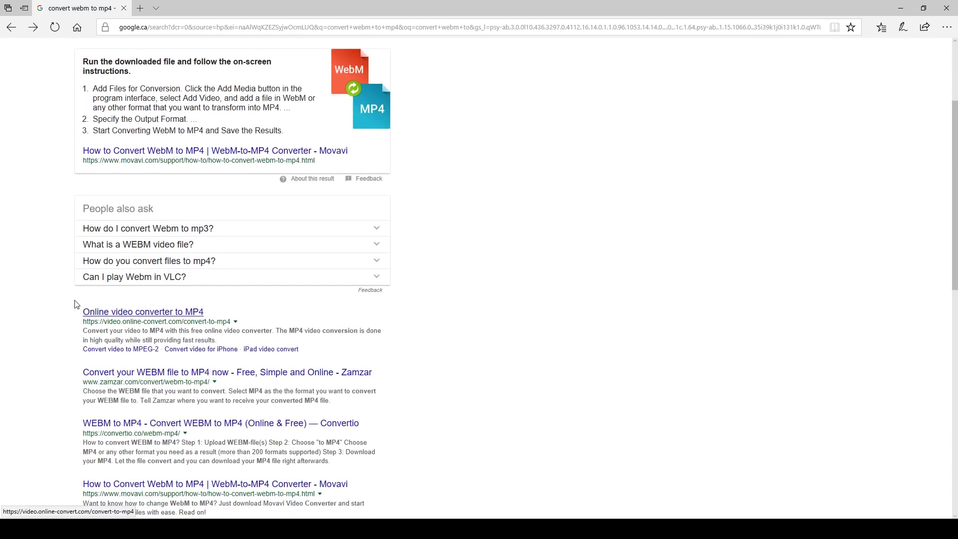
scroll(59, 267, up, 3)
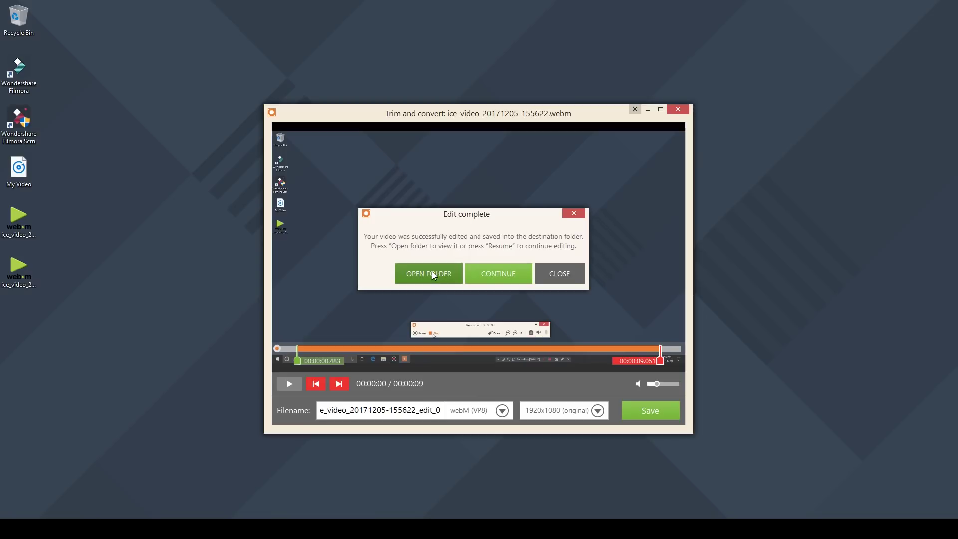
click(493, 277)
click(679, 110)
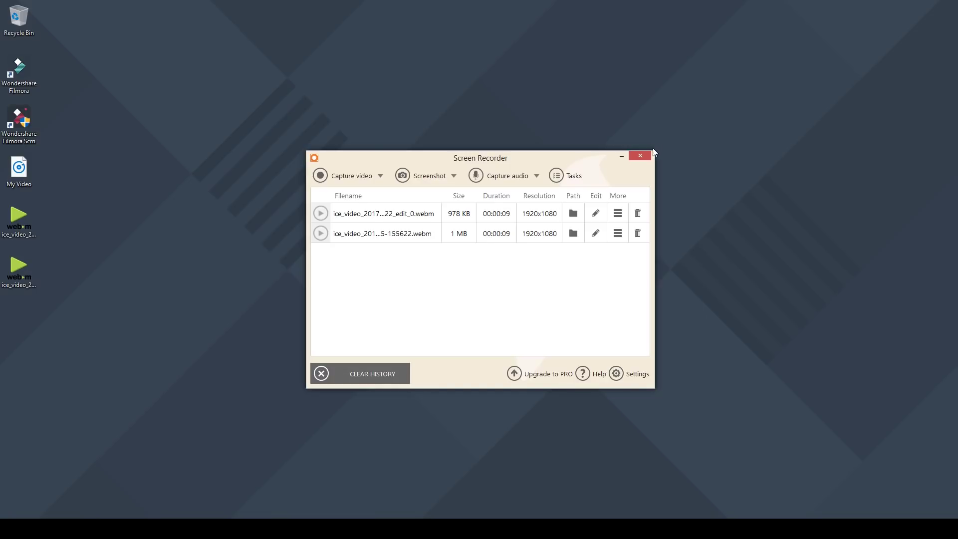
click(638, 217)
click(638, 215)
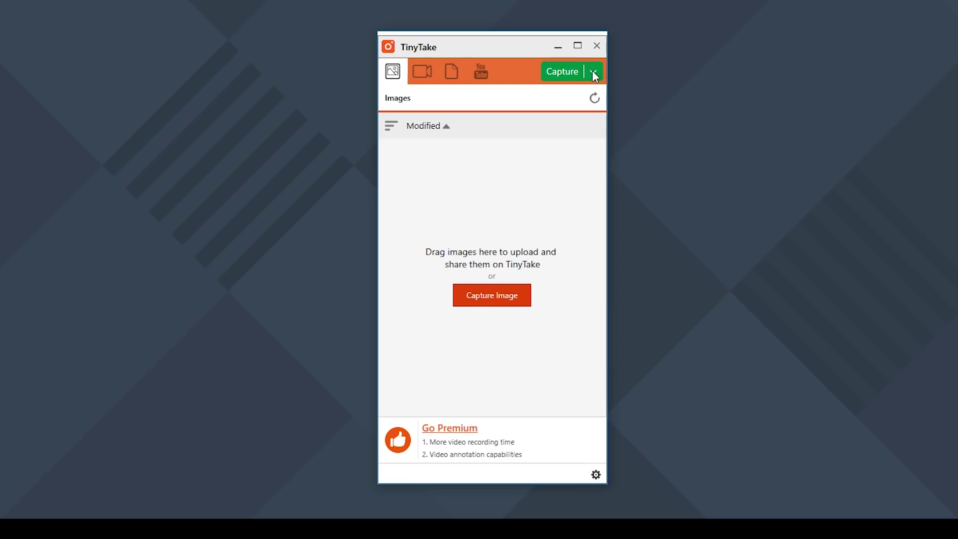
Switch TinyTake's library to Videos and start recording a marked-out 1001 x 457 region
click(592, 72)
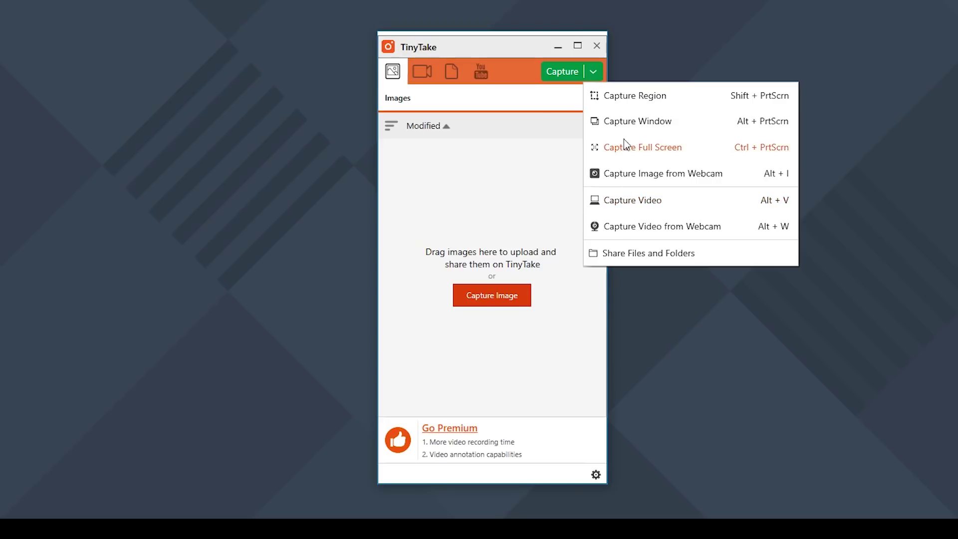
click(422, 75)
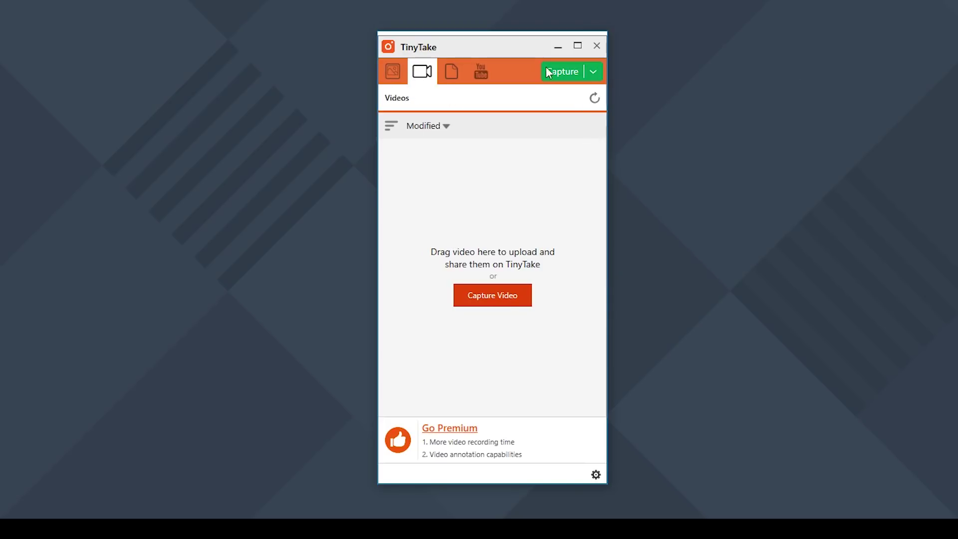
click(593, 73)
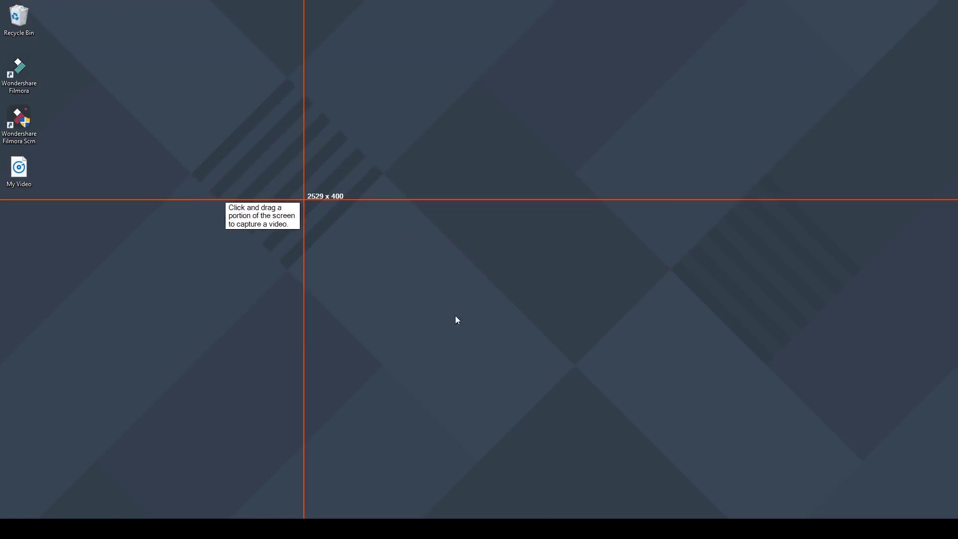
drag(723, 399, 199, 167)
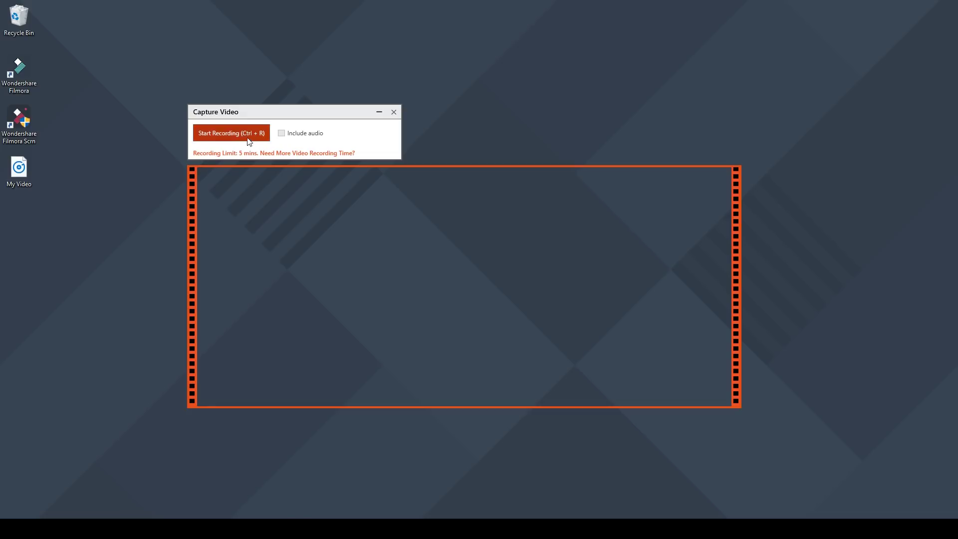
click(244, 138)
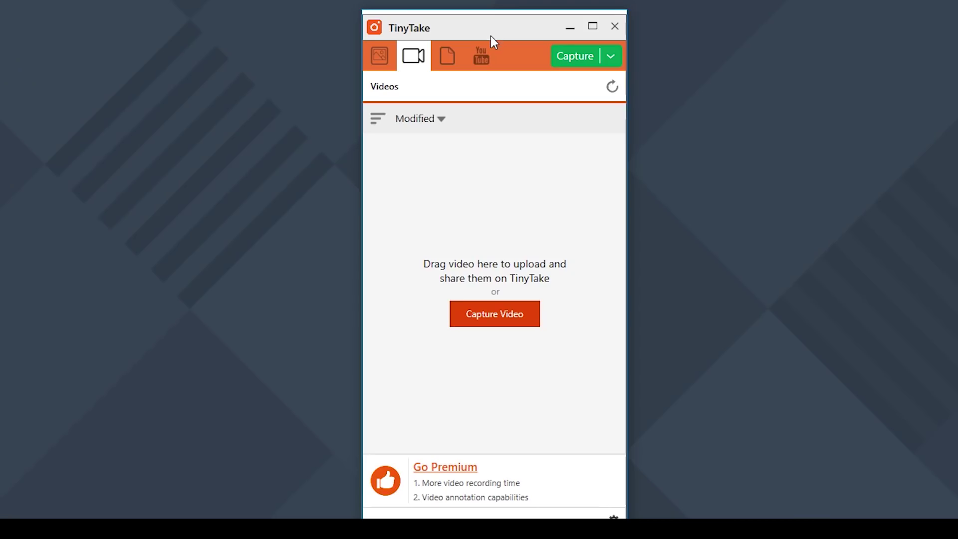
click(482, 59)
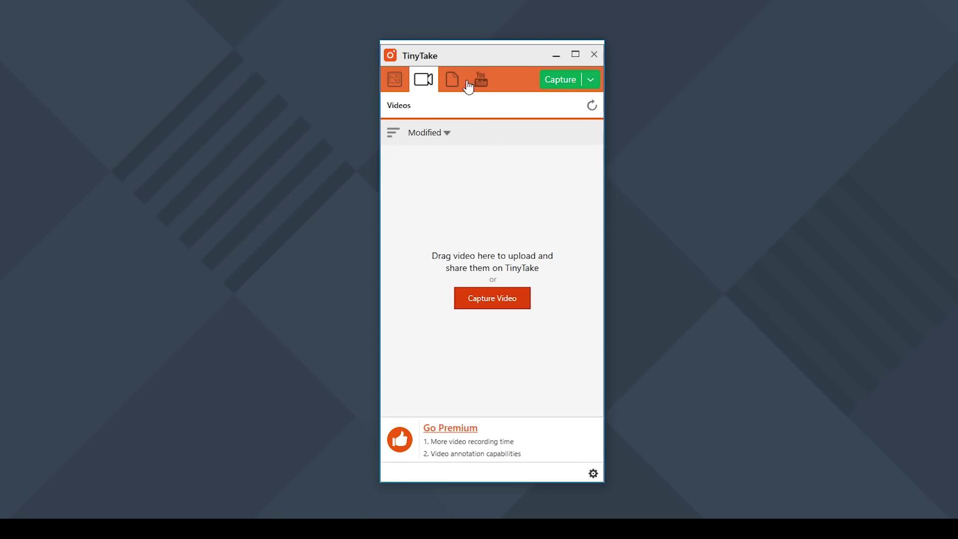
Record a TinyTake video of a region resized to about 1698x964
click(590, 80)
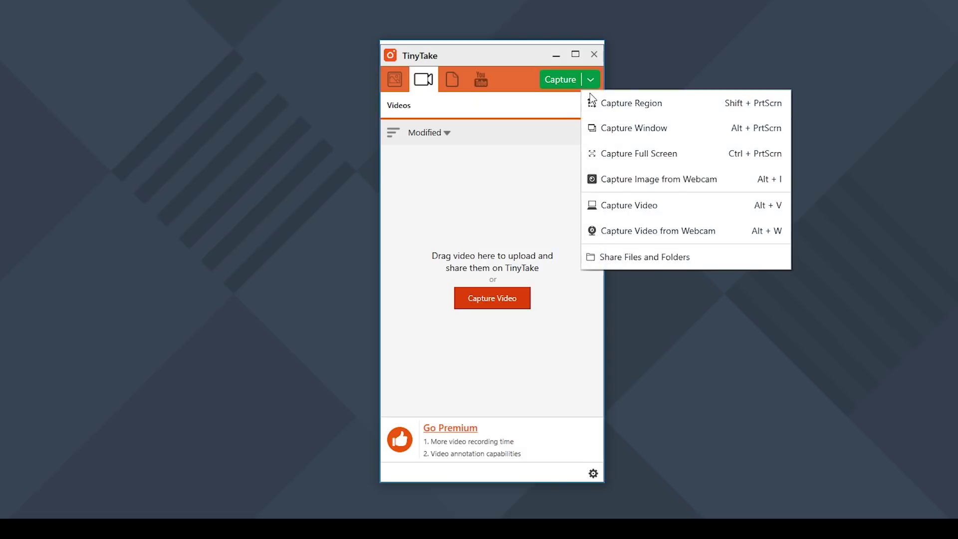
click(636, 206)
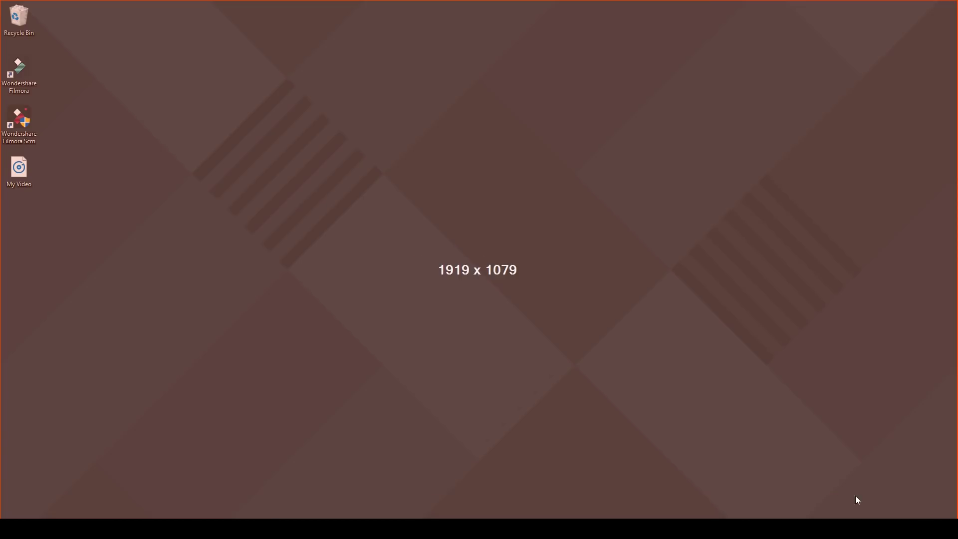
drag(956, 538, 831, 459)
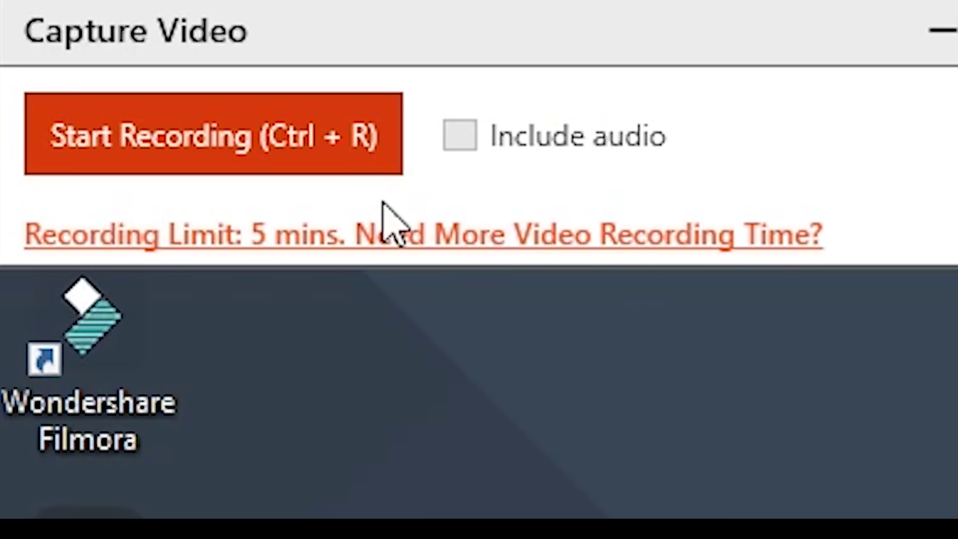
click(257, 125)
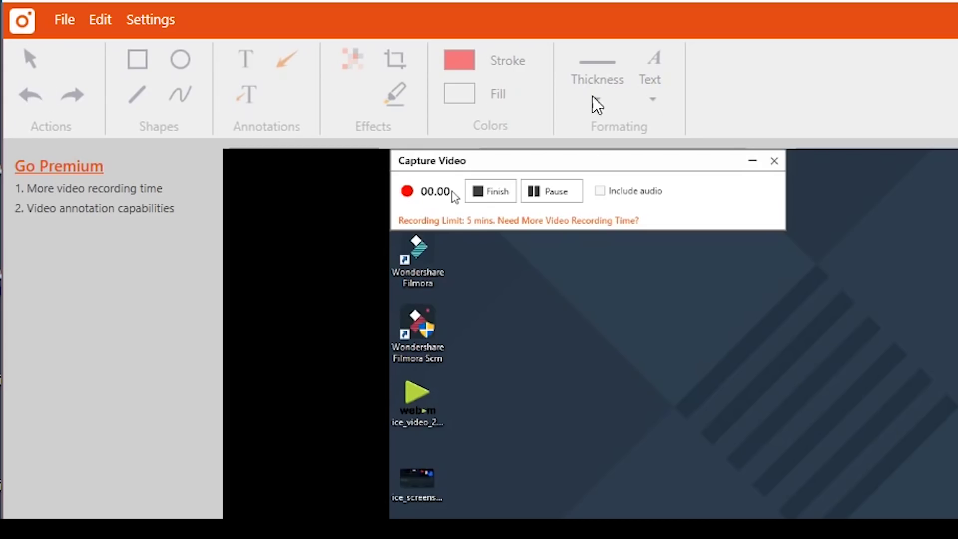
Save the TinyTake recording locally to the Desktop instead of the cloud
click(62, 23)
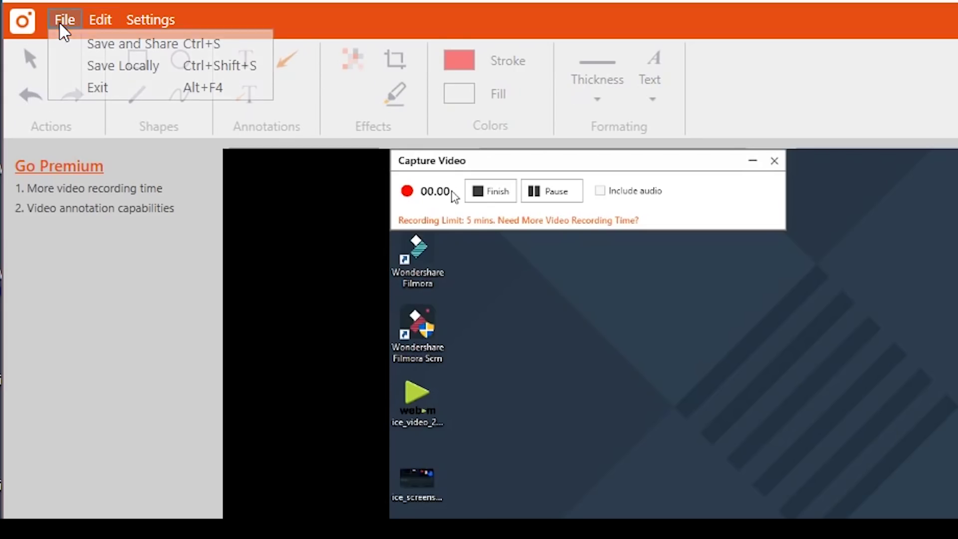
click(94, 66)
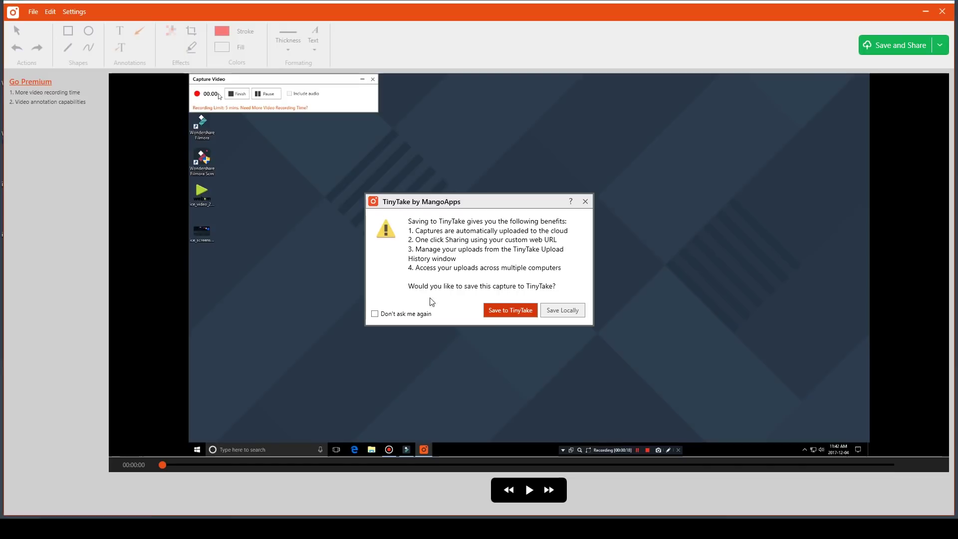
click(551, 311)
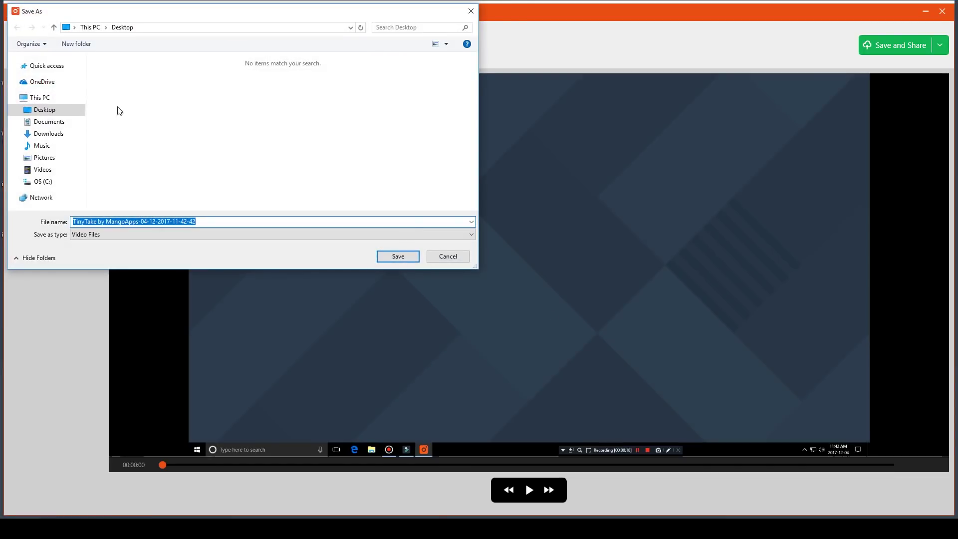
click(31, 109)
click(398, 256)
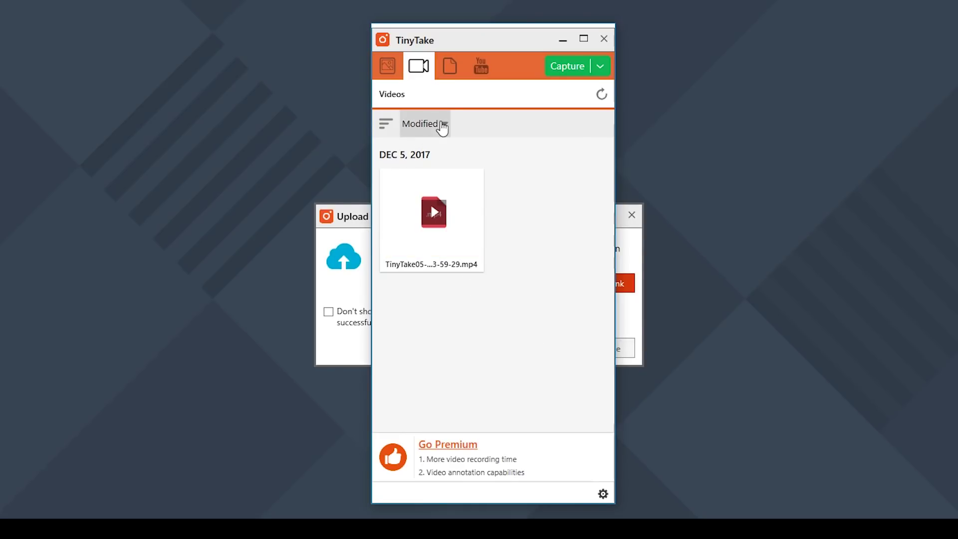
Browse the Images, Videos and Files library tabs, ending on Videos
click(399, 65)
click(418, 66)
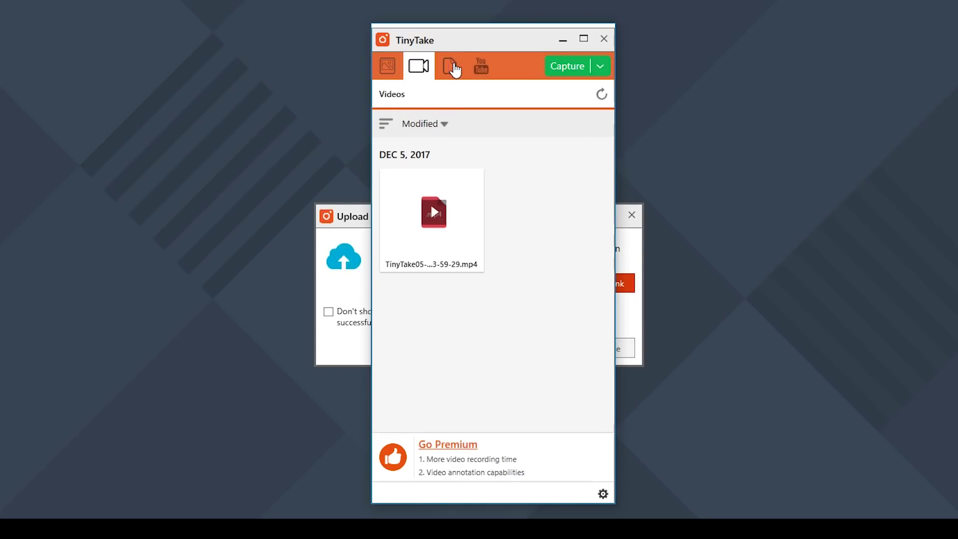
click(449, 66)
click(421, 66)
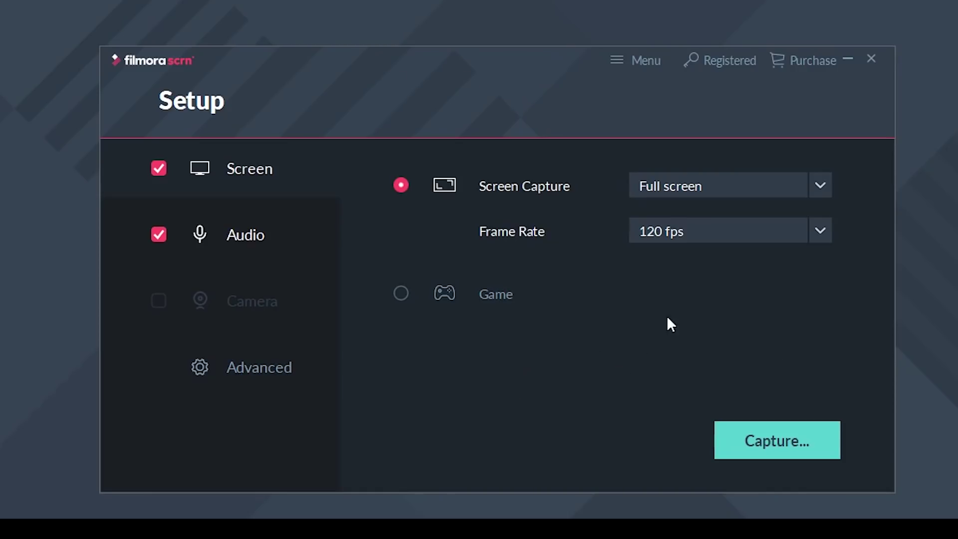
Keep the frame rate at 120 fps and bring up the 1920 x 1080 capture panel
click(820, 232)
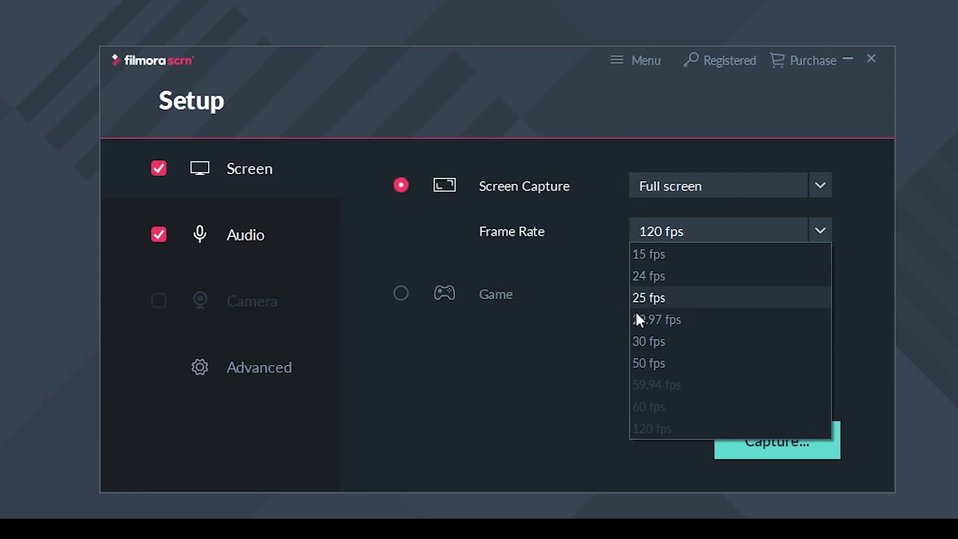
click(641, 428)
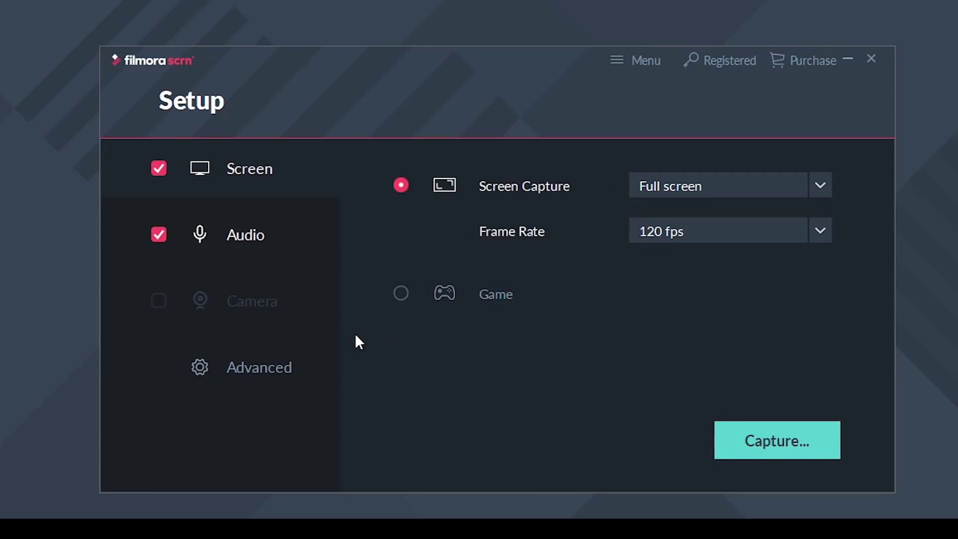
click(716, 432)
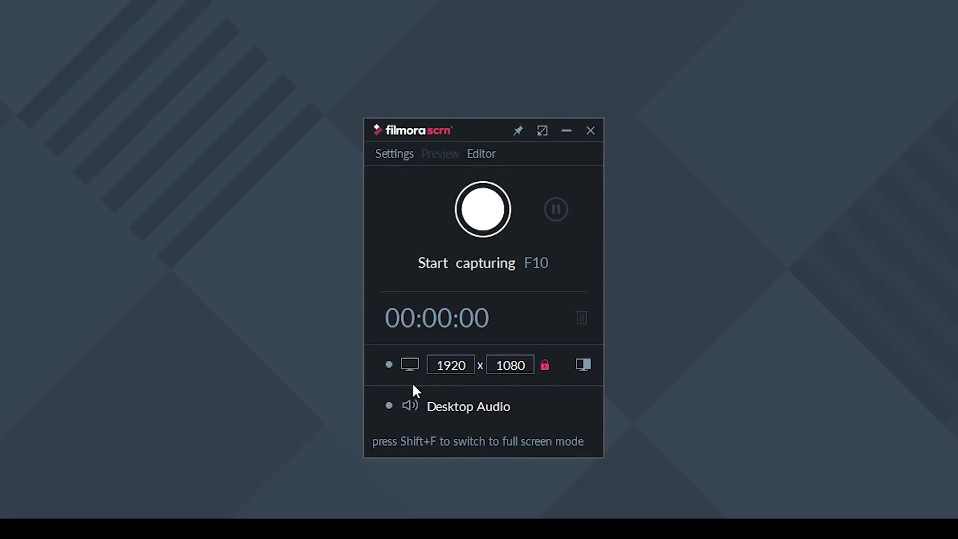
Record a 5-second clip, add a smaller pentagon at lower-left on Track 3, then show Arrows annotations
click(503, 233)
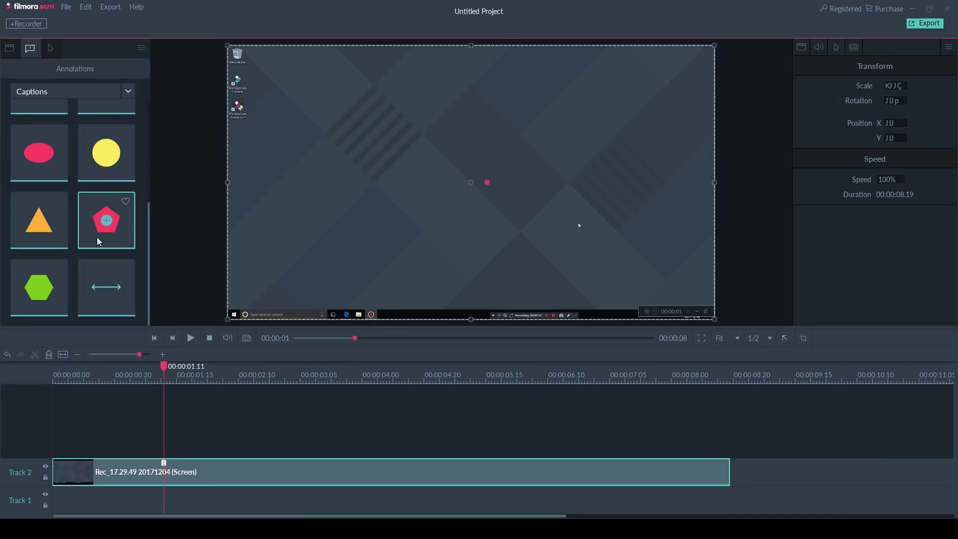
mouse_move(96, 240)
mouse_down()
mouse_move(181, 444)
mouse_move(167, 445)
mouse_up()
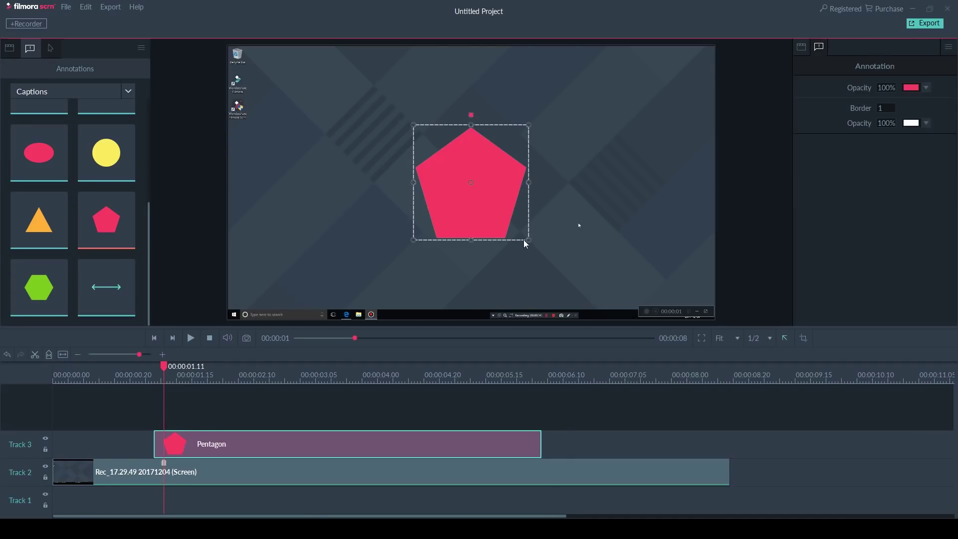
drag(524, 241, 502, 213)
mouse_move(468, 181)
mouse_down()
mouse_move(259, 263)
mouse_move(271, 259)
mouse_up()
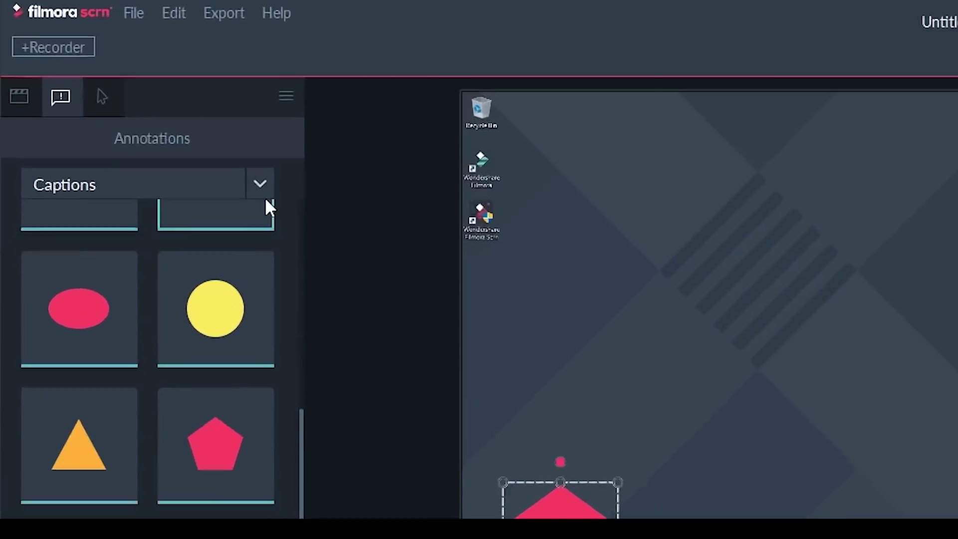
click(128, 92)
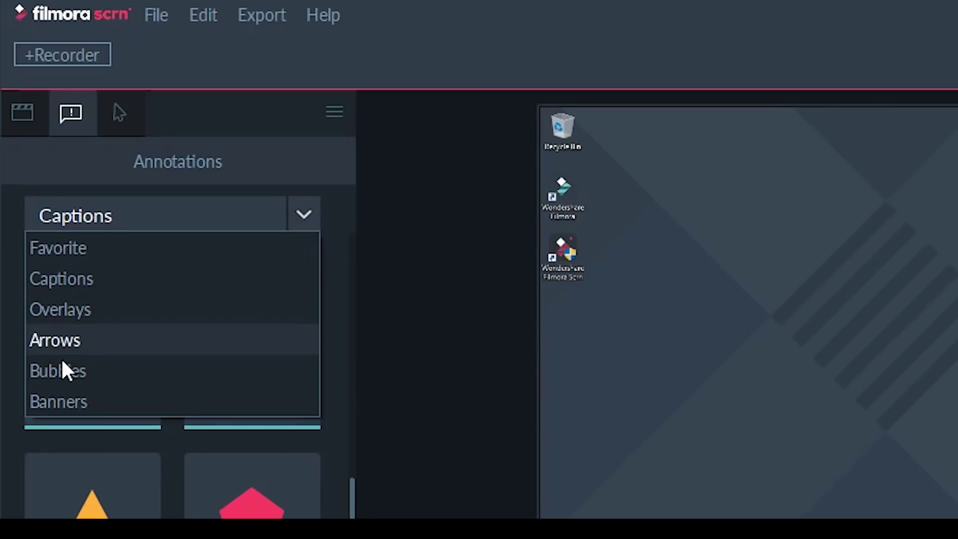
click(25, 144)
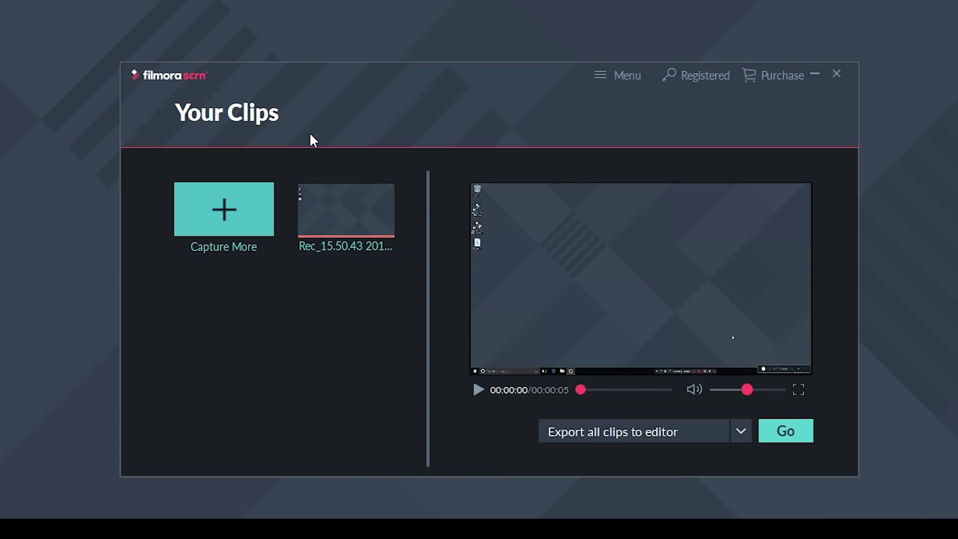